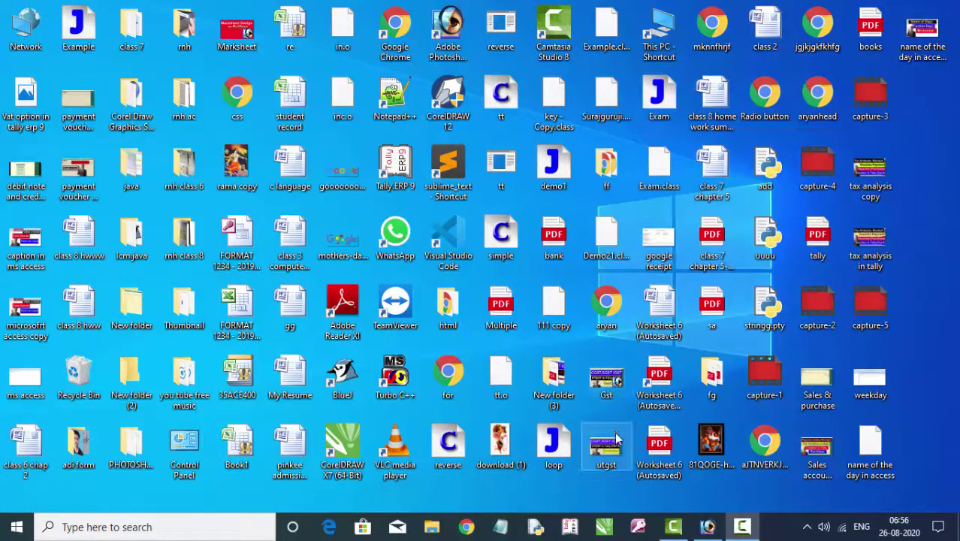
Open Database5 from the recent databases list and display the Weekday table's three records.
{"action": "left_click", "coordinate": [637, 525]}
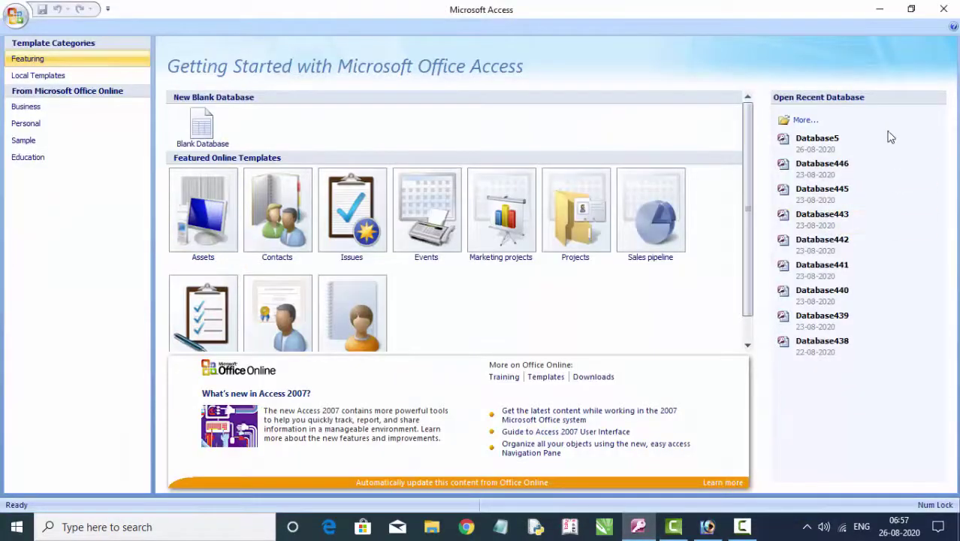
{"action": "left_click", "coordinate": [870, 143]}
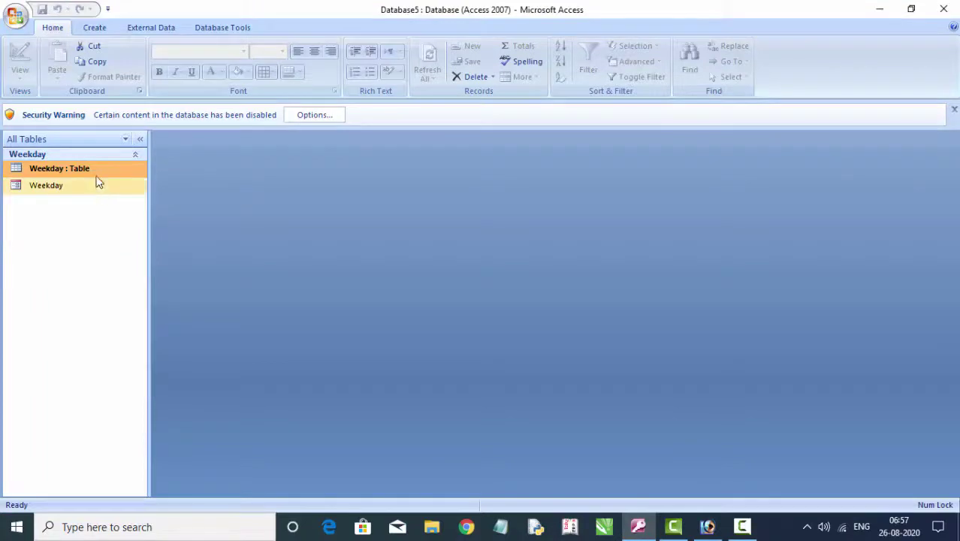
{"action": "double_click", "coordinate": [99, 175]}
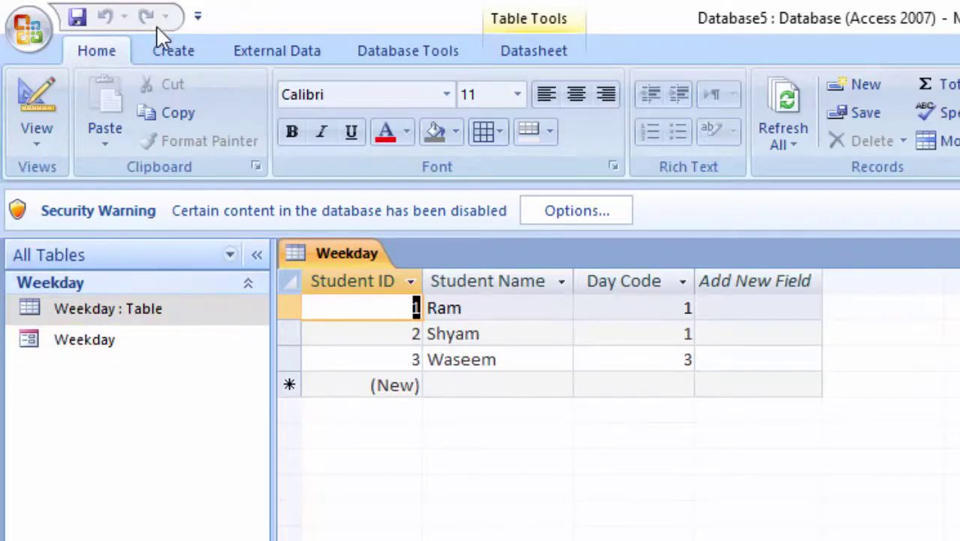
Create a design-view query on the Weekday table with Student ID, Student Name and Day Code in the grid.
{"action": "left_click", "coordinate": [169, 53]}
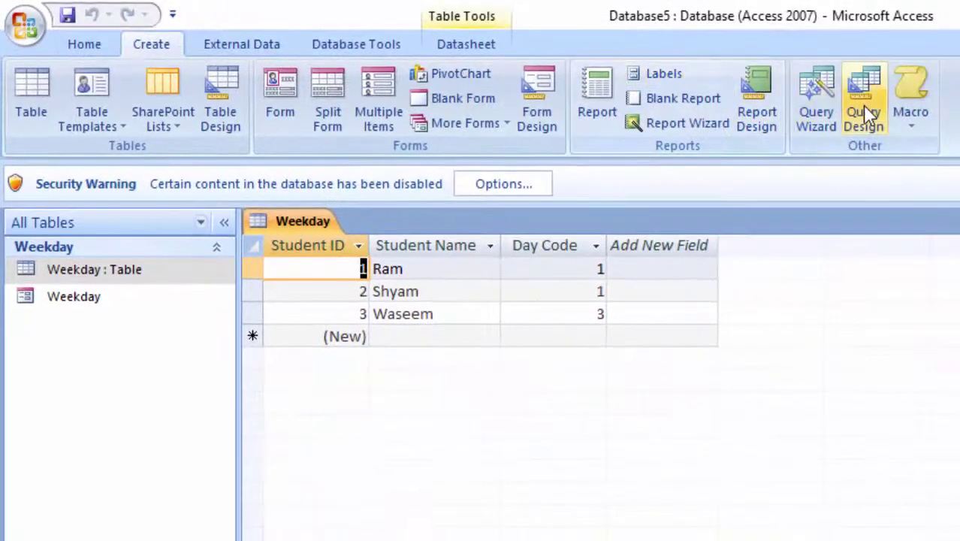
{"action": "left_click", "coordinate": [938, 121]}
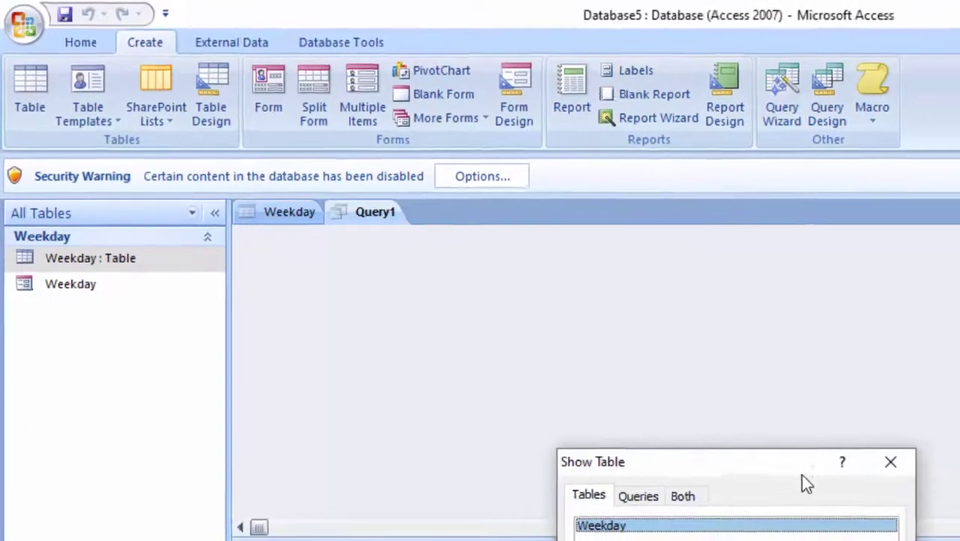
{"action": "left_click_drag", "start_coordinate": [826, 485], "coordinate": [665, 189]}
{"action": "left_click", "coordinate": [649, 429]}
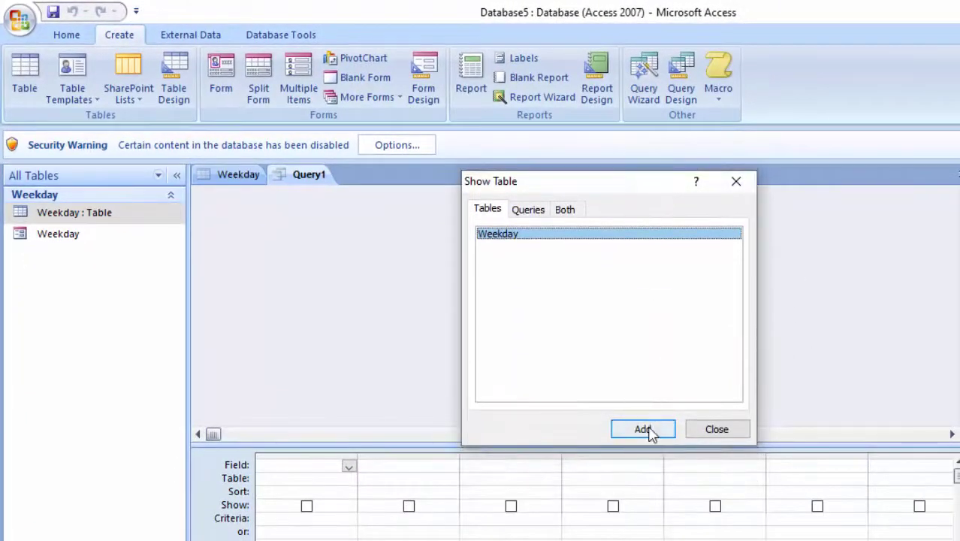
{"action": "left_click", "coordinate": [719, 423]}
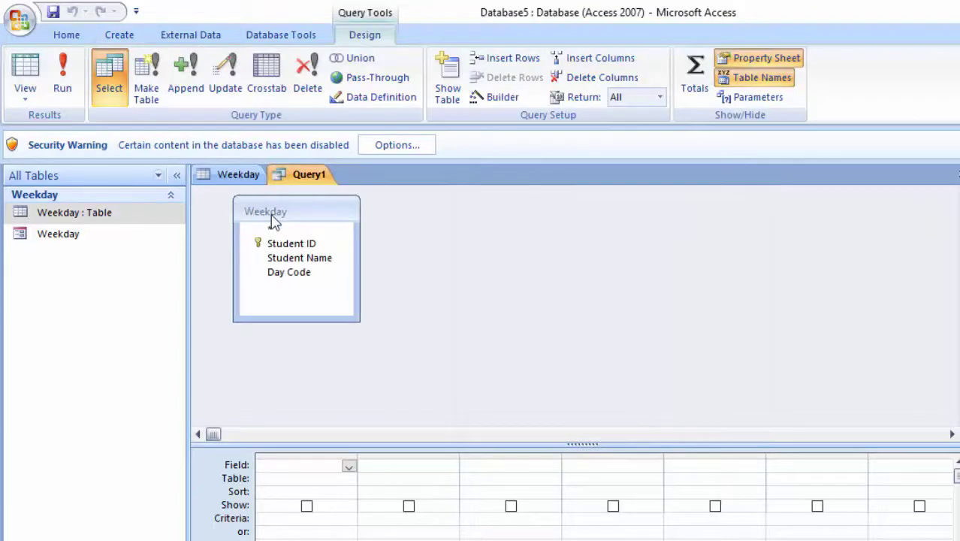
{"action": "double_click", "coordinate": [248, 214]}
{"action": "mouse_move", "coordinate": [289, 248]}
{"action": "left_mouse_down"}
{"action": "mouse_move", "coordinate": [303, 313]}
{"action": "mouse_move", "coordinate": [292, 465]}
{"action": "left_mouse_up"}
{"action": "left_click", "coordinate": [490, 392]}
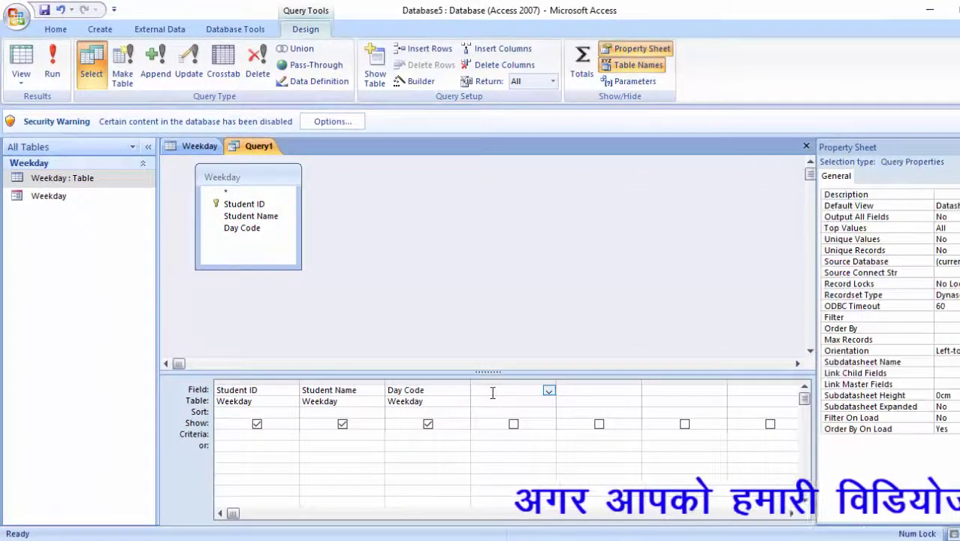
Enter 'Day Name:switch' in the fourth column's Field cell.
{"action": "type", "text": "Day "}
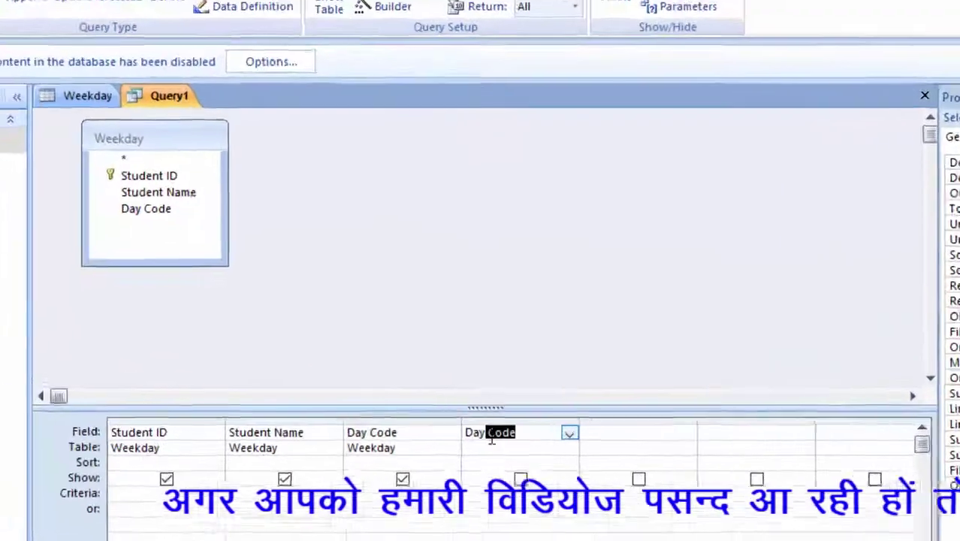
{"action": "type", "text": "Na"}
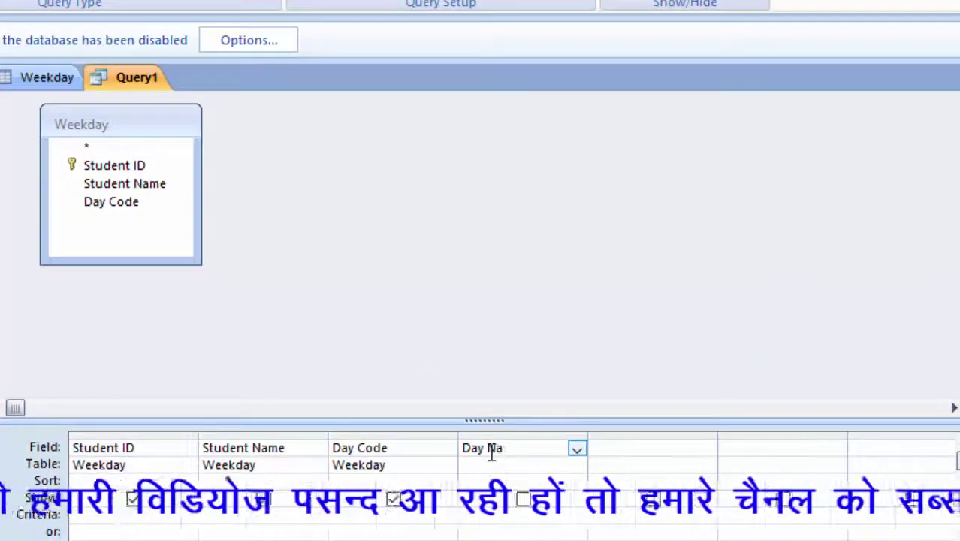
{"action": "type", "text": "me"}
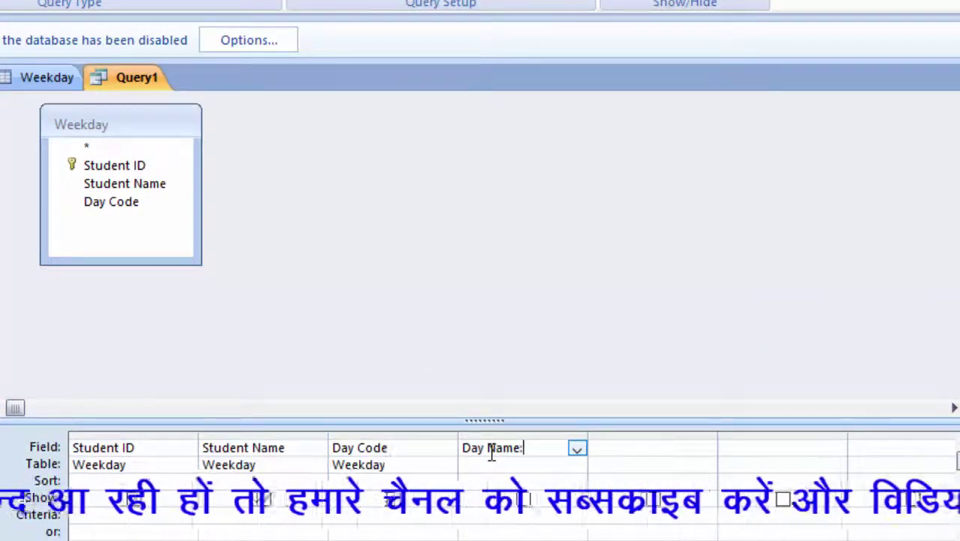
{"action": "type", "text": ":"}
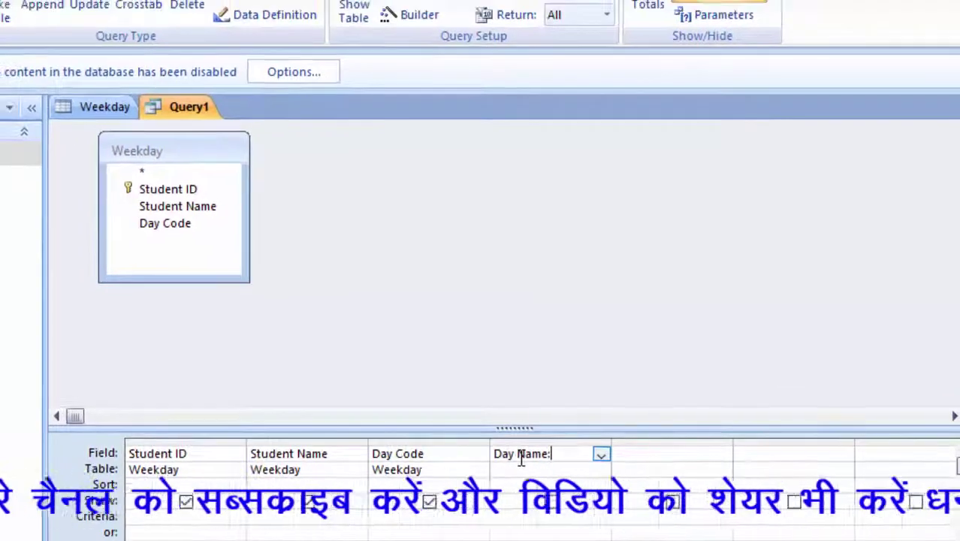
{"action": "type", "text": "swi"}
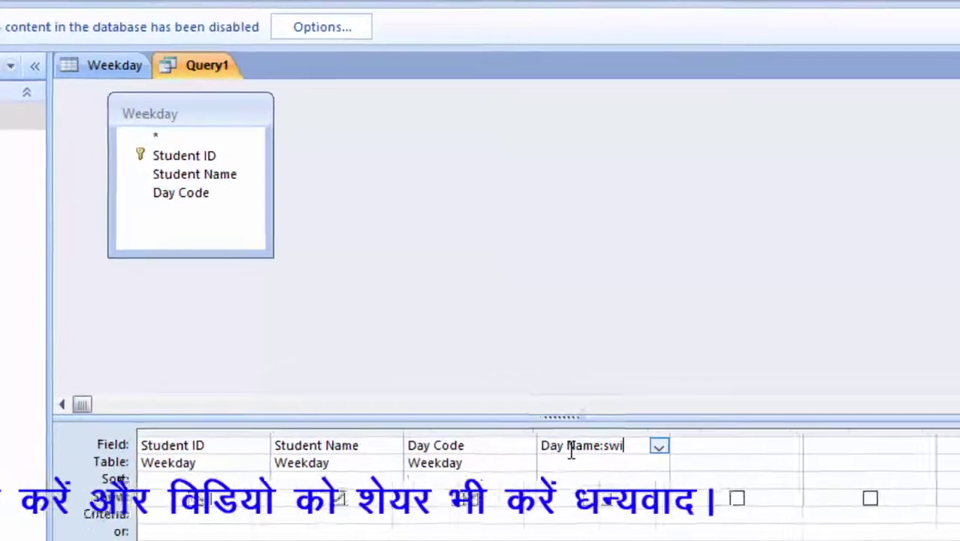
{"action": "type", "text": "tch"}
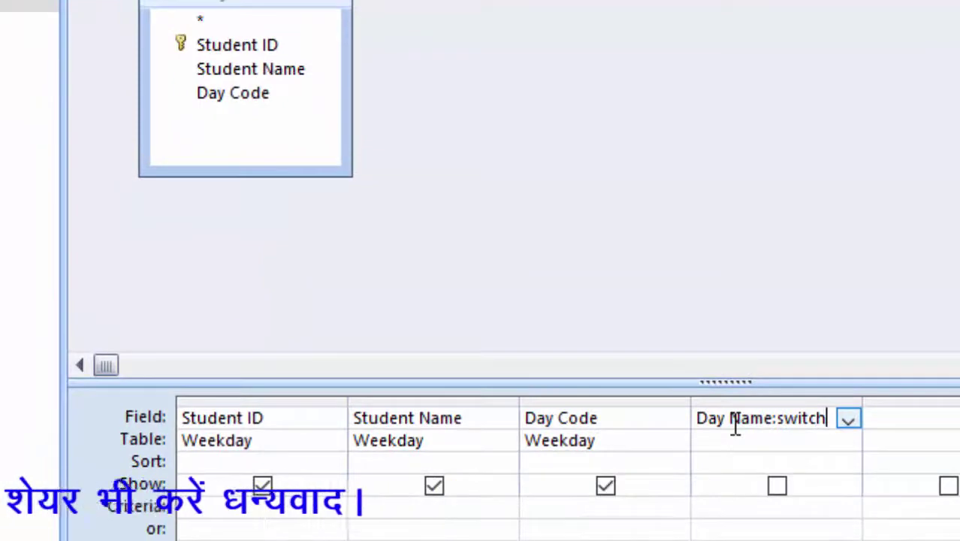
Show the Day Name expression in the Zoom box using 16-point Tahoma text.
{"action": "right_click", "coordinate": [824, 422]}
{"action": "left_click", "coordinate": [715, 504]}
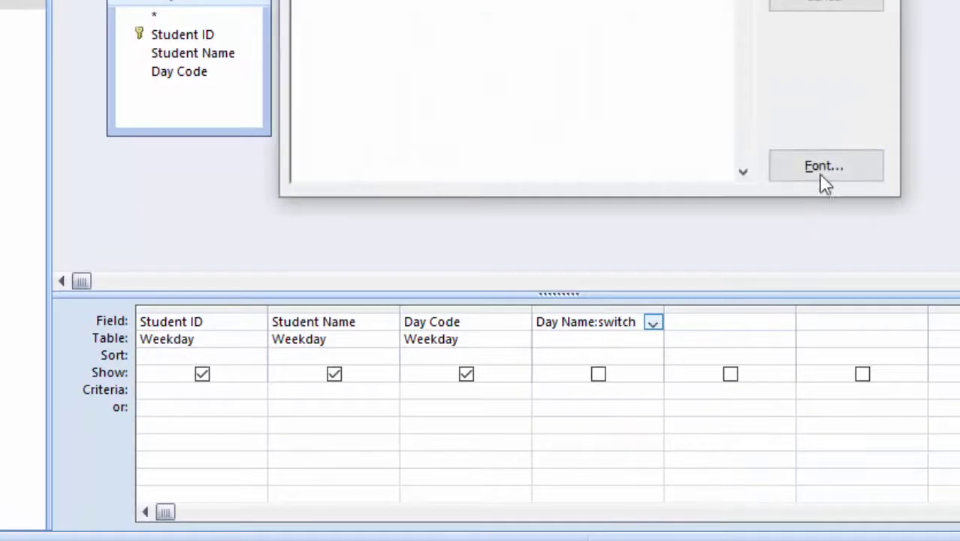
{"action": "left_click", "coordinate": [843, 173]}
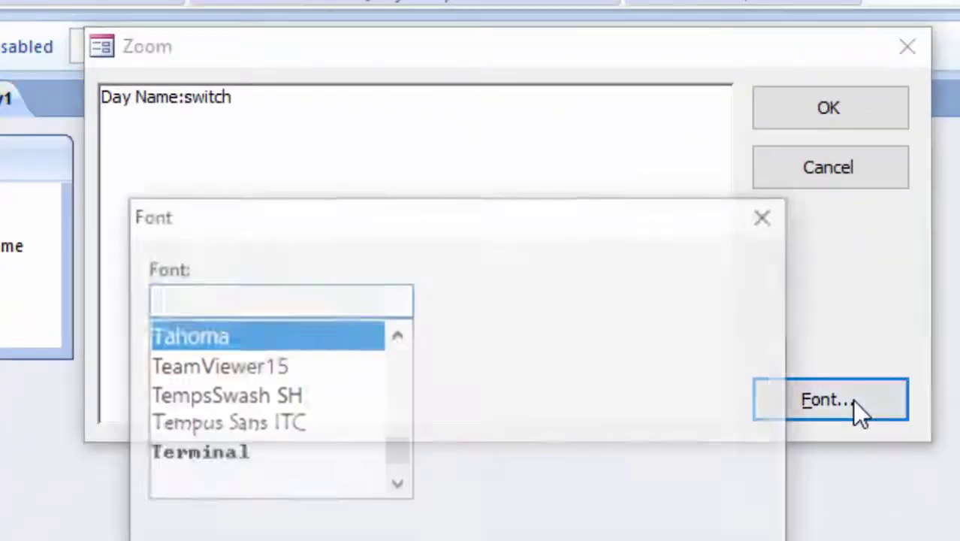
{"action": "left_click", "coordinate": [689, 470]}
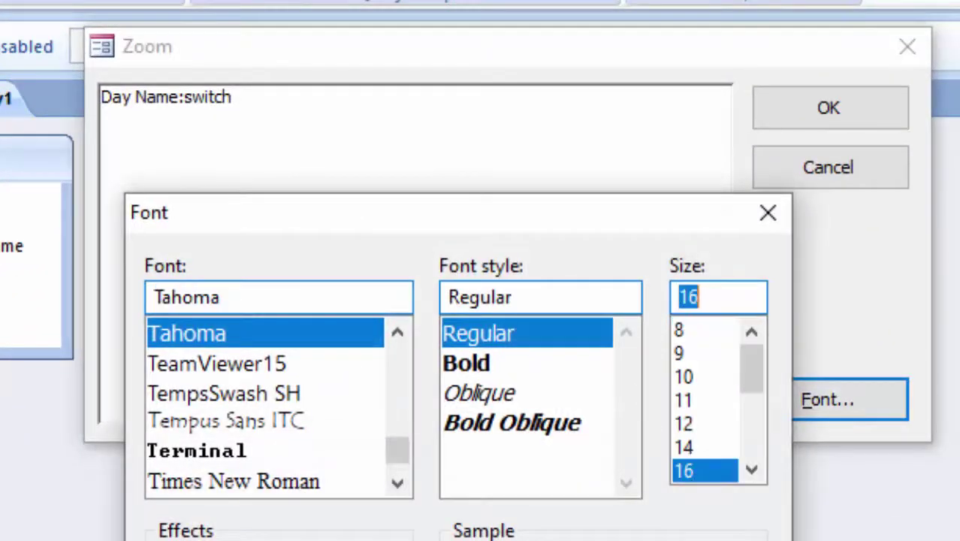
{"action": "key", "text": "Return"}
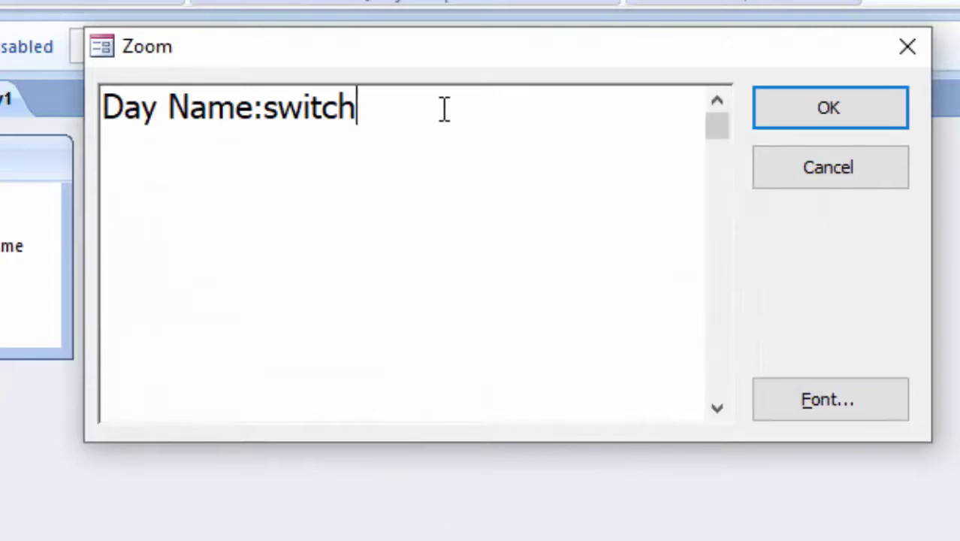
Add the first Switch condition [Day Code]=1,"Sun" to the Day Name expression.
{"action": "type", "text": "("}
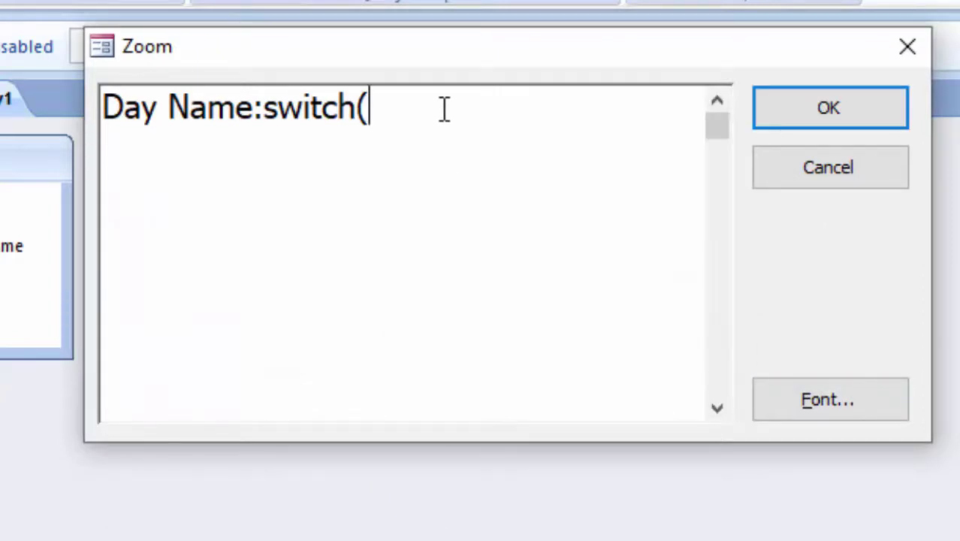
{"action": "type", "text": "[D"}
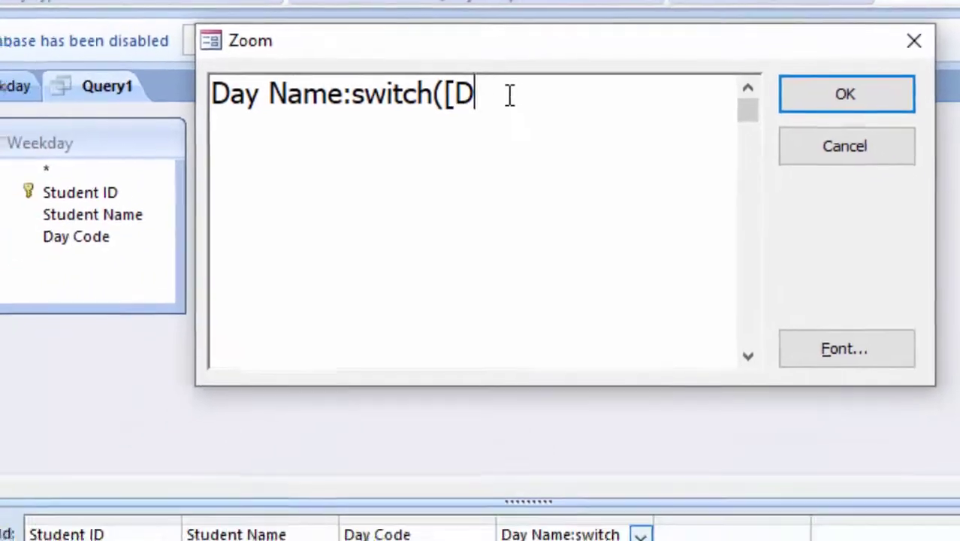
{"action": "type", "text": "ay C"}
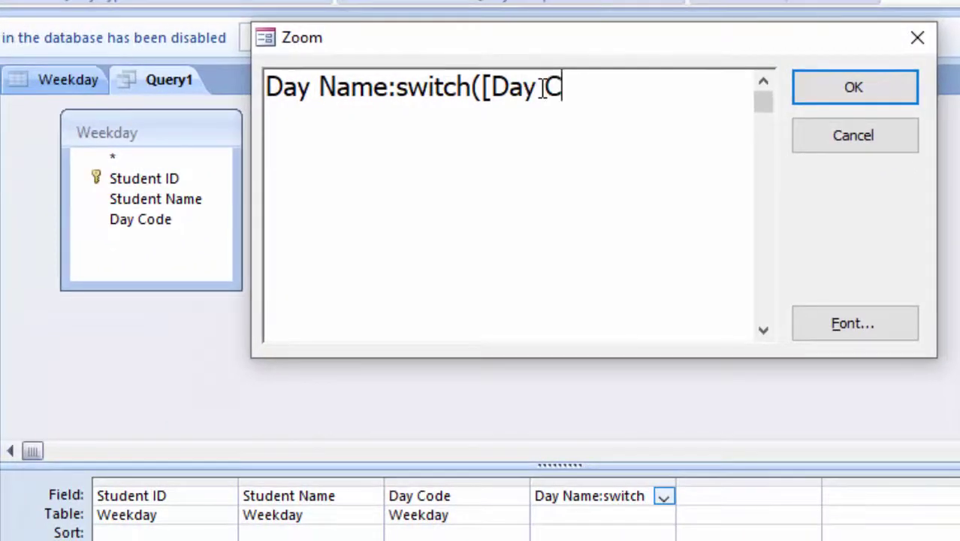
{"action": "type", "text": "ode"}
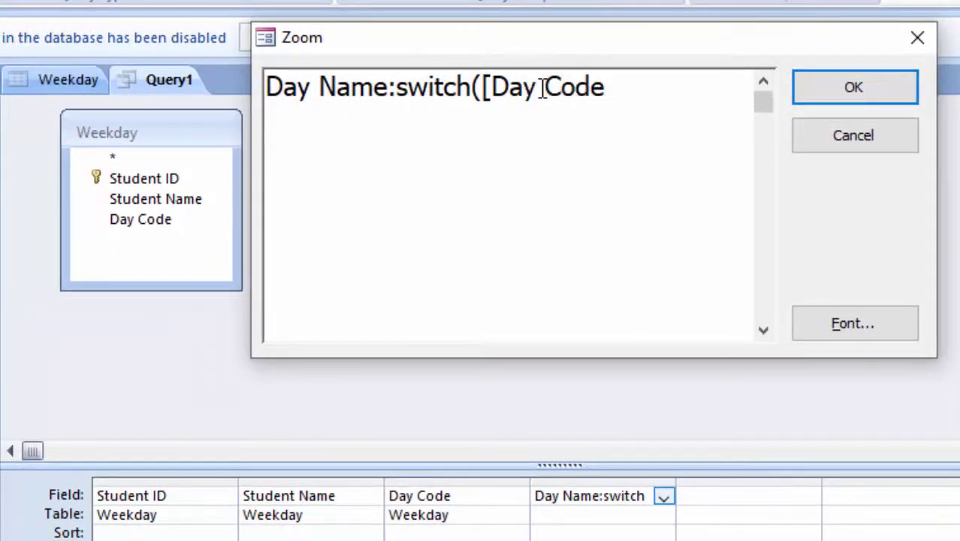
{"action": "type", "text": "="}
{"action": "key", "text": "BackSpace"}
{"action": "type", "text": "]=1,"}
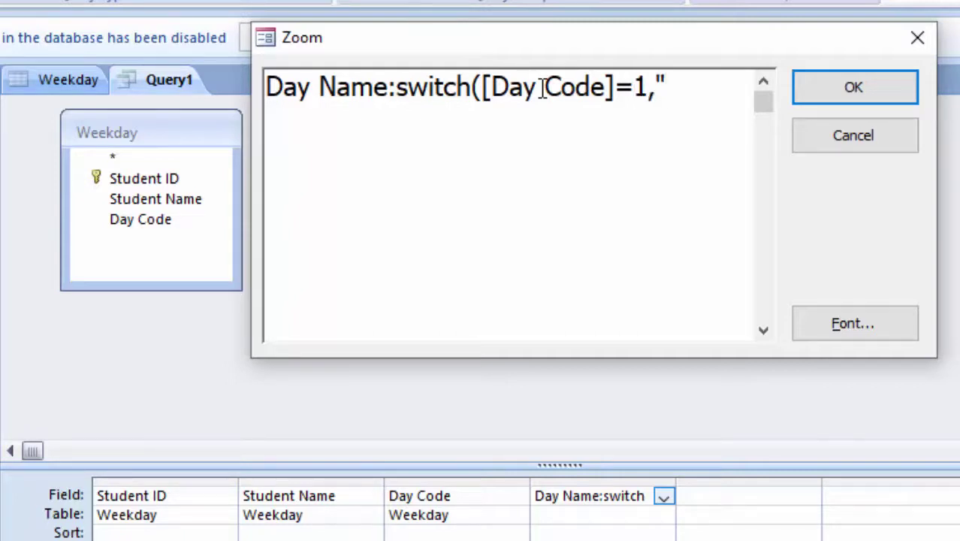
{"action": "type", "text": "Sun\""}
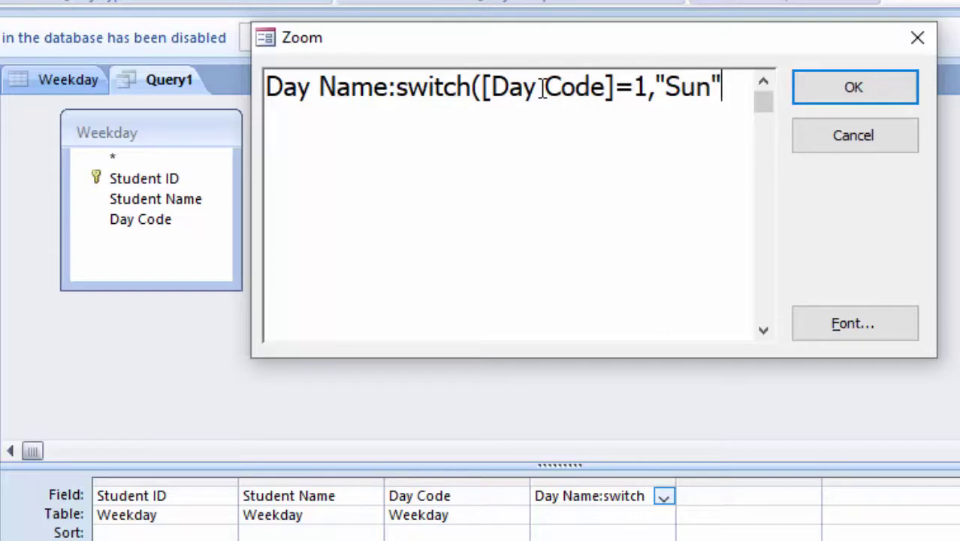
{"action": "type", "text": ","}
{"action": "key", "text": "Return"}
{"action": "key", "text": "shift+F2"}
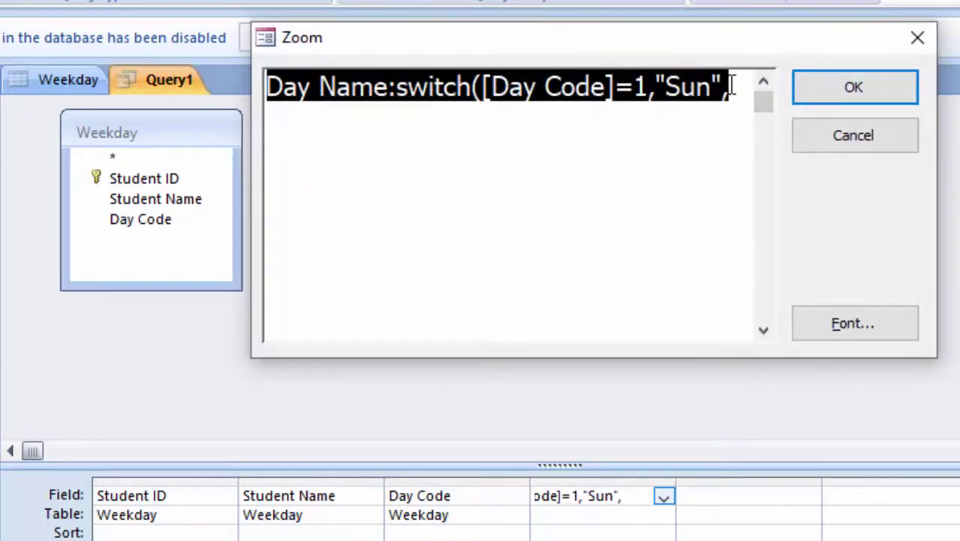
Continue the Switch with codes 2–5 as Mon, Tues, Wed, Thur, then code 6 Friday and Sat.
{"action": "left_click", "coordinate": [731, 86]}
{"action": "type", "text": "["}
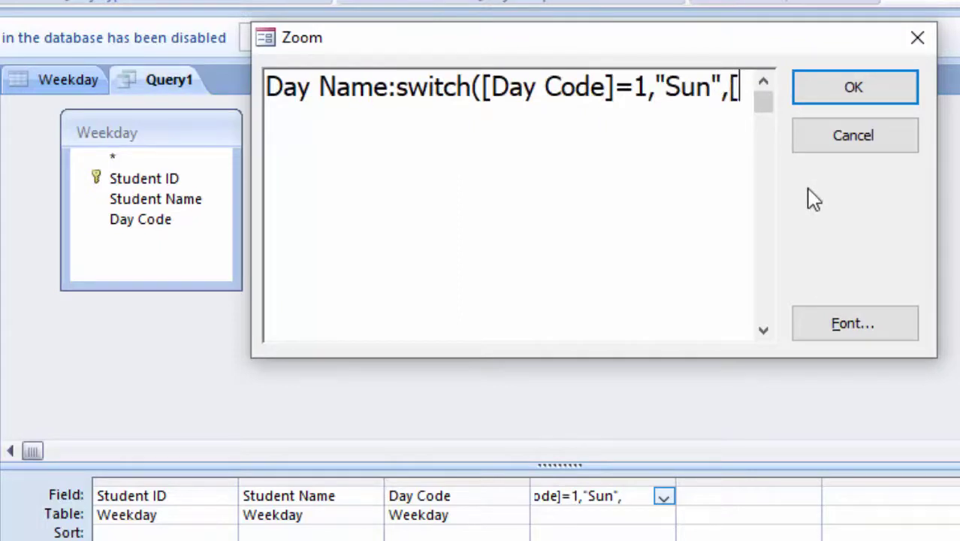
{"action": "type", "text": "Day "}
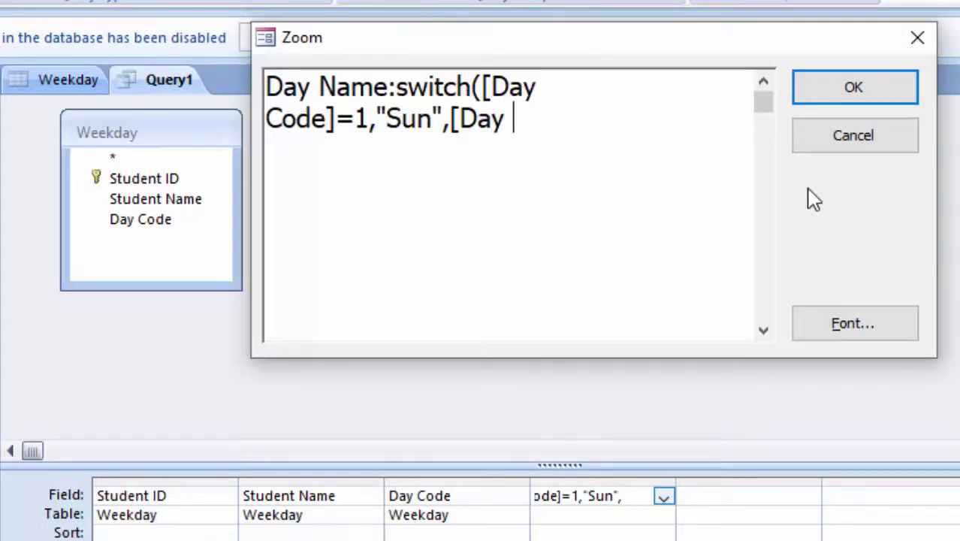
{"action": "type", "text": "Code"}
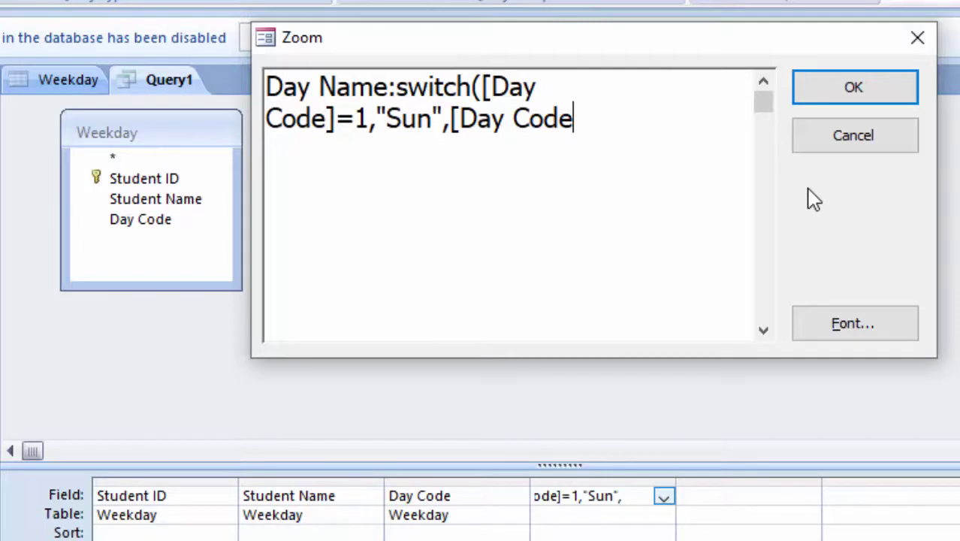
{"action": "type", "text": "]=2,\""}
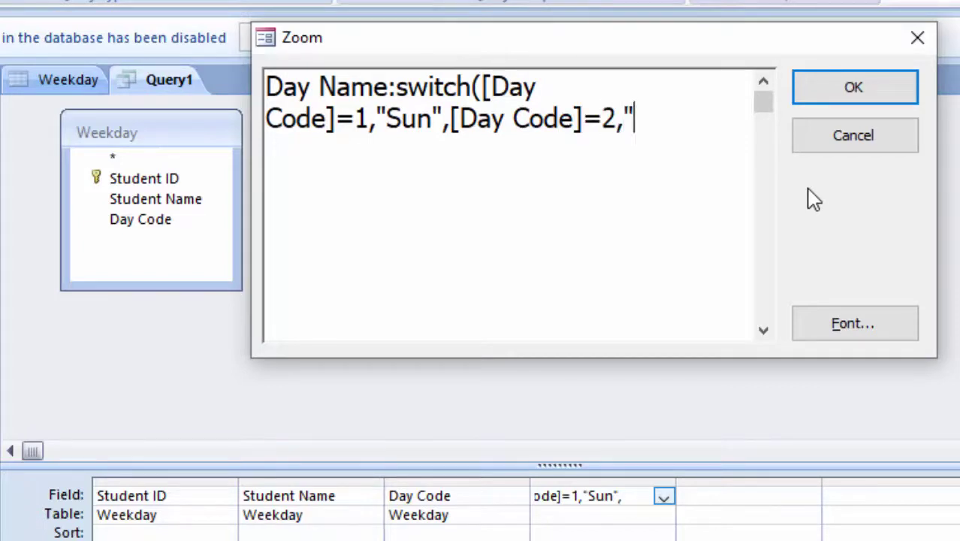
{"action": "type", "text": "Mon\""}
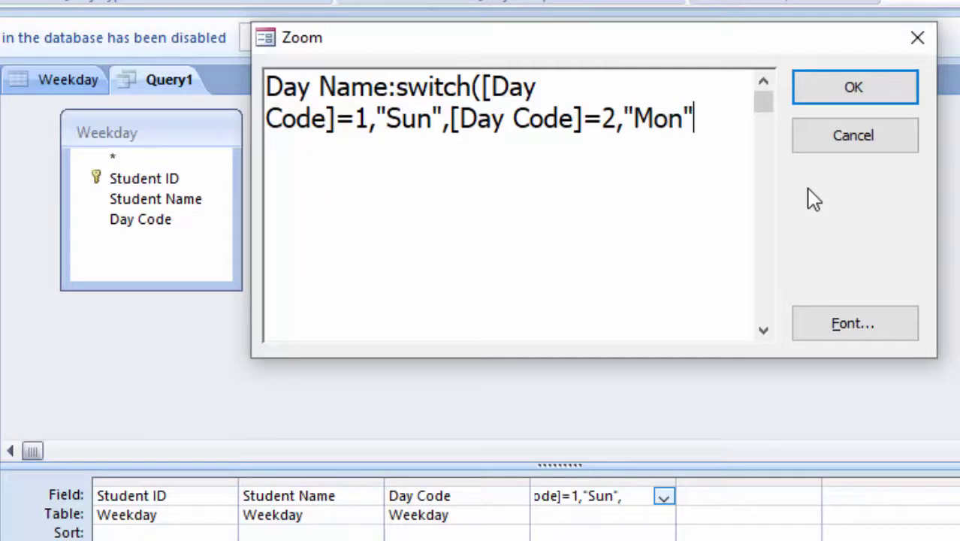
{"action": "type", "text": ","}
{"action": "type", "text": "[Day"}
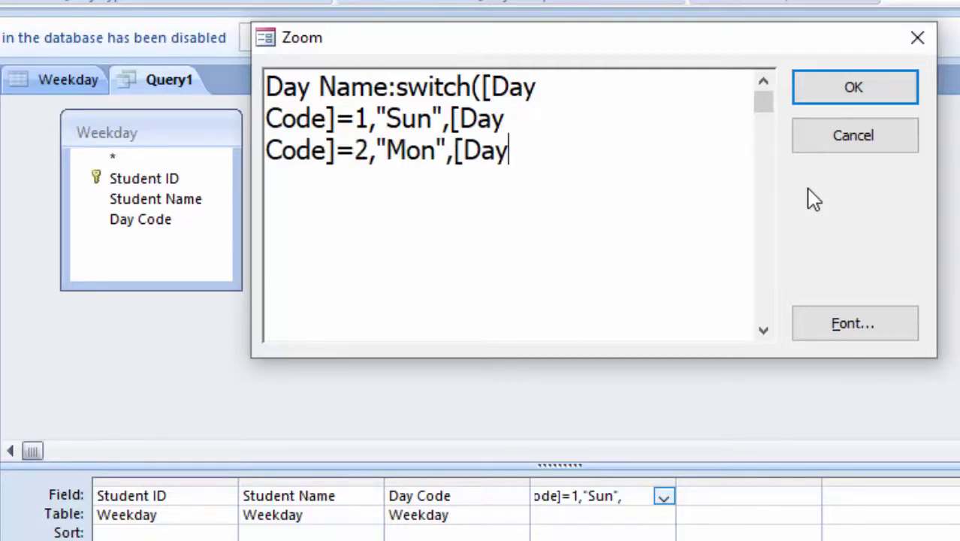
{"action": "type", "text": "C"}
{"action": "type", "text": "ode]"}
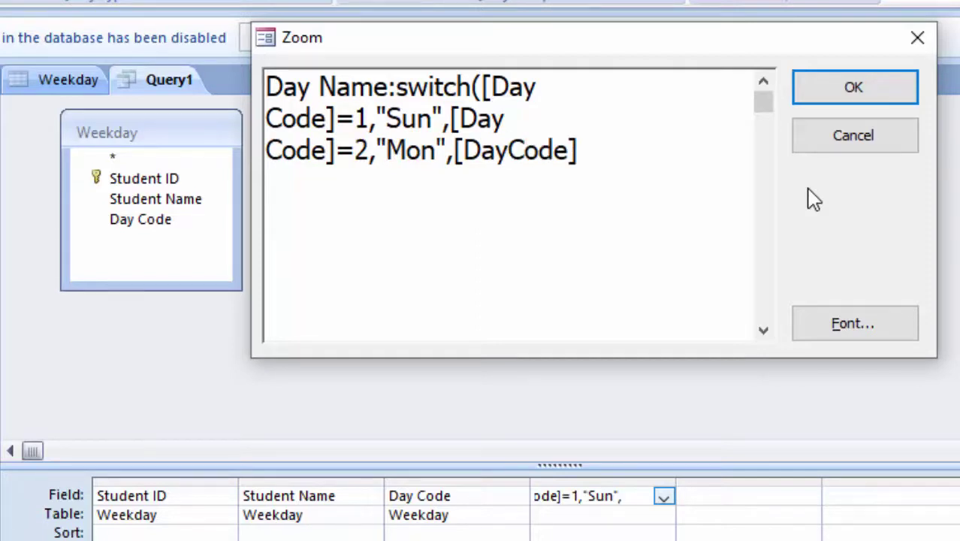
{"action": "type", "text": "="}
{"action": "type", "text": "3,\""}
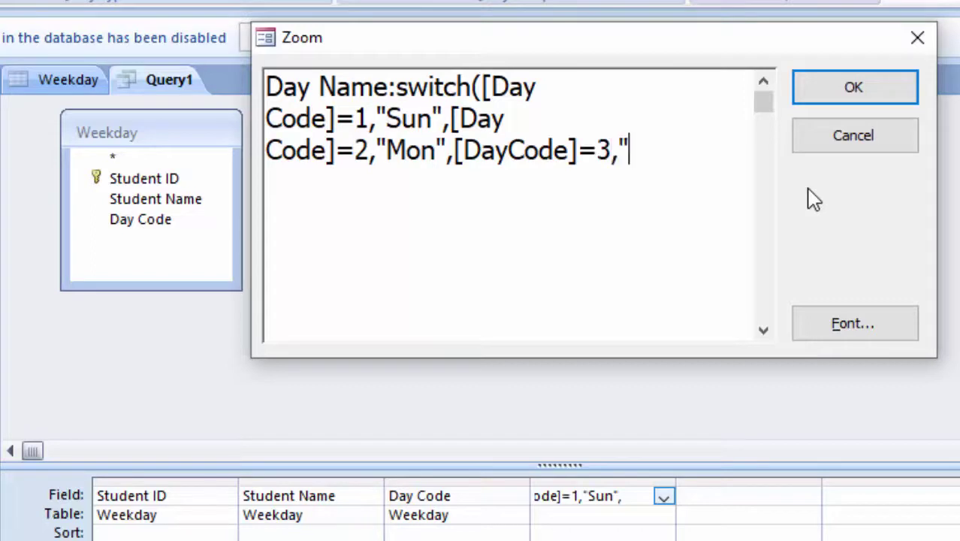
{"action": "type", "text": "Tue"}
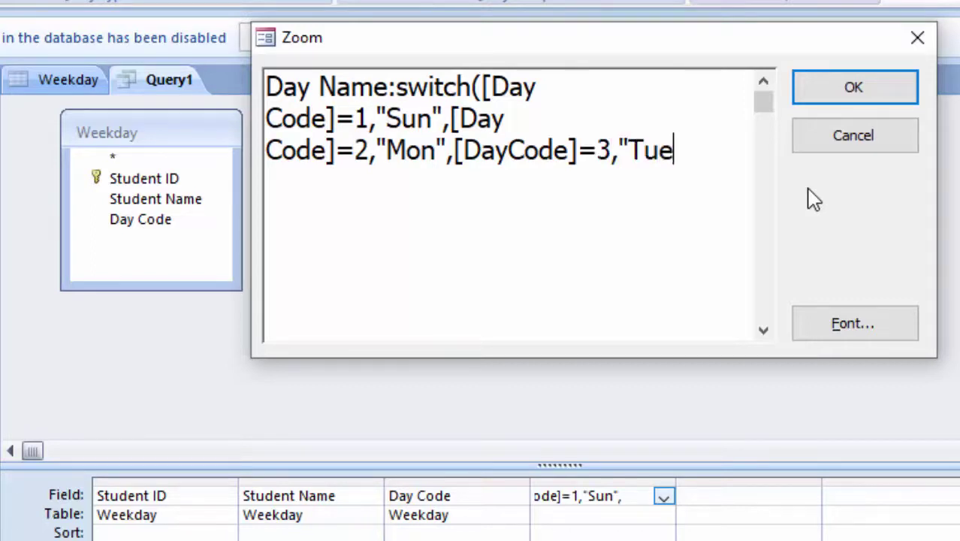
{"action": "type", "text": "s\""}
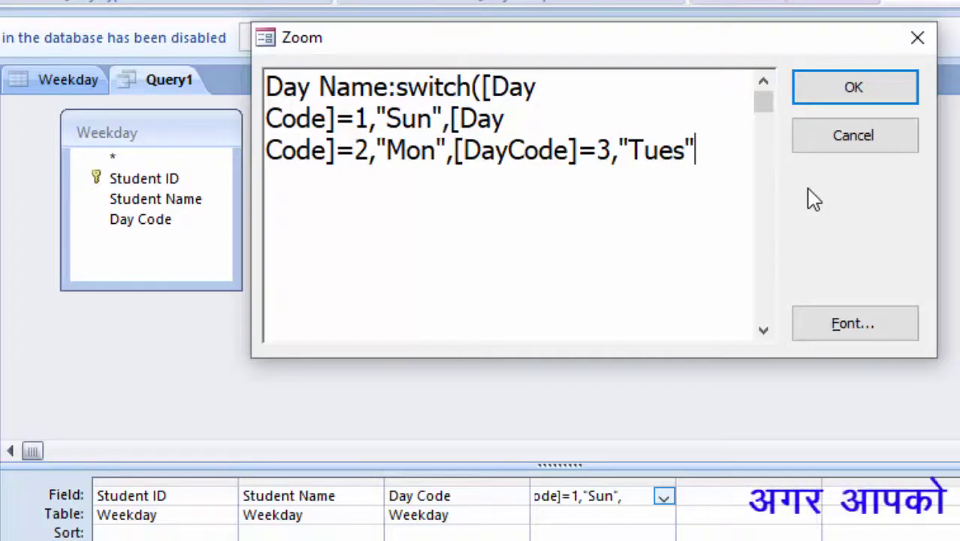
{"action": "type", "text": ",["}
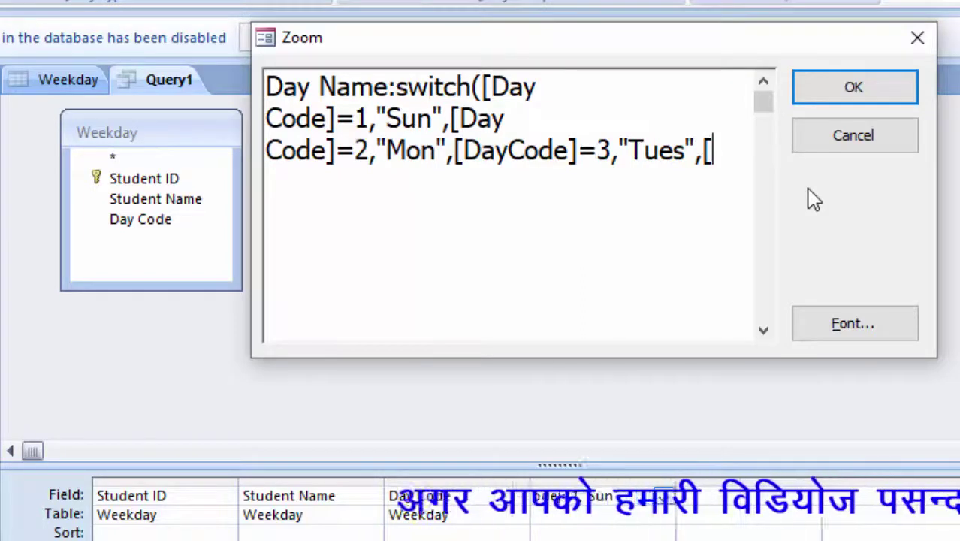
{"action": "type", "text": "Day "}
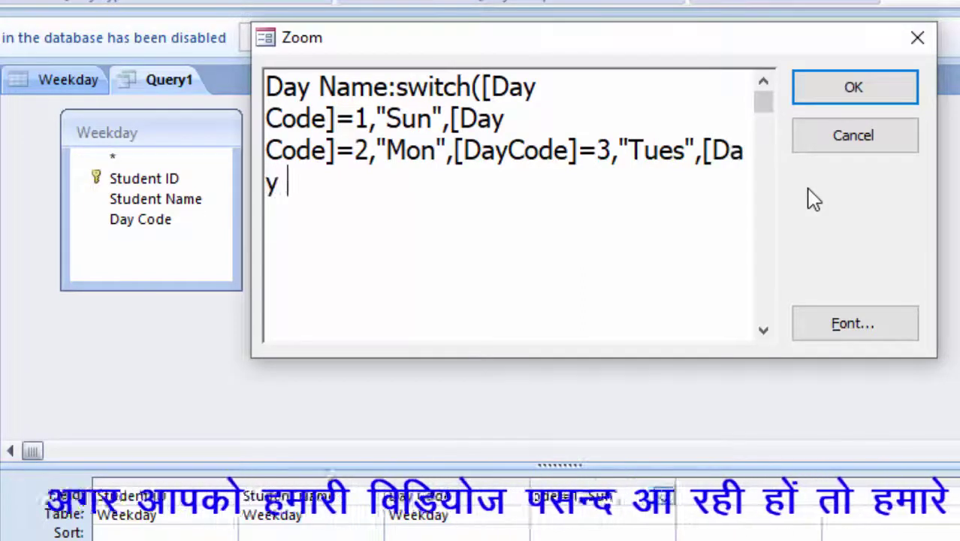
{"action": "type", "text": "Cod"}
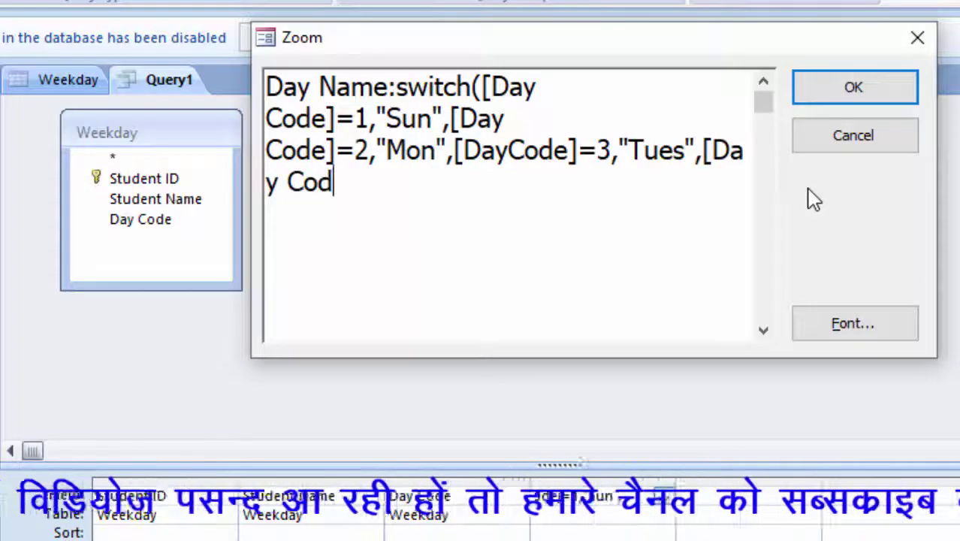
{"action": "type", "text": "e]="}
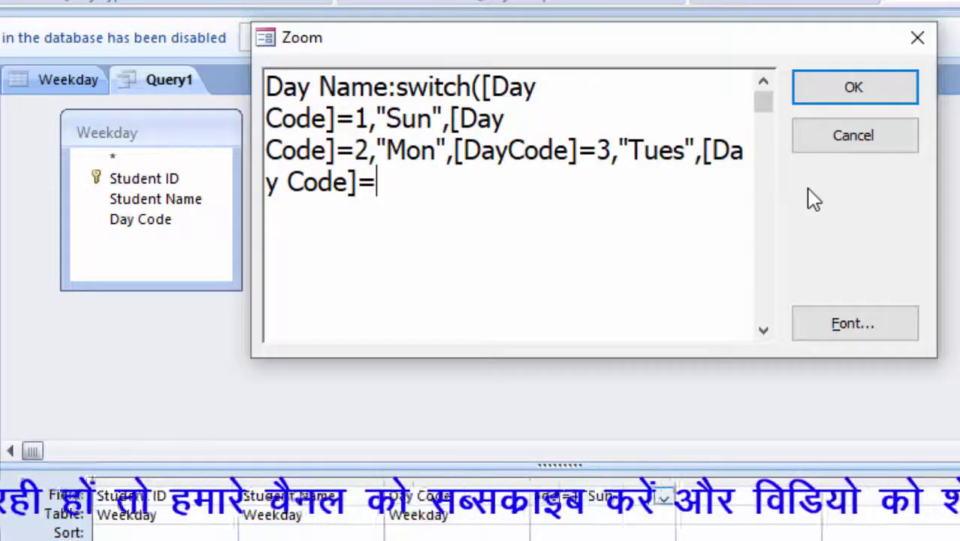
{"action": "type", "text": "4,\""}
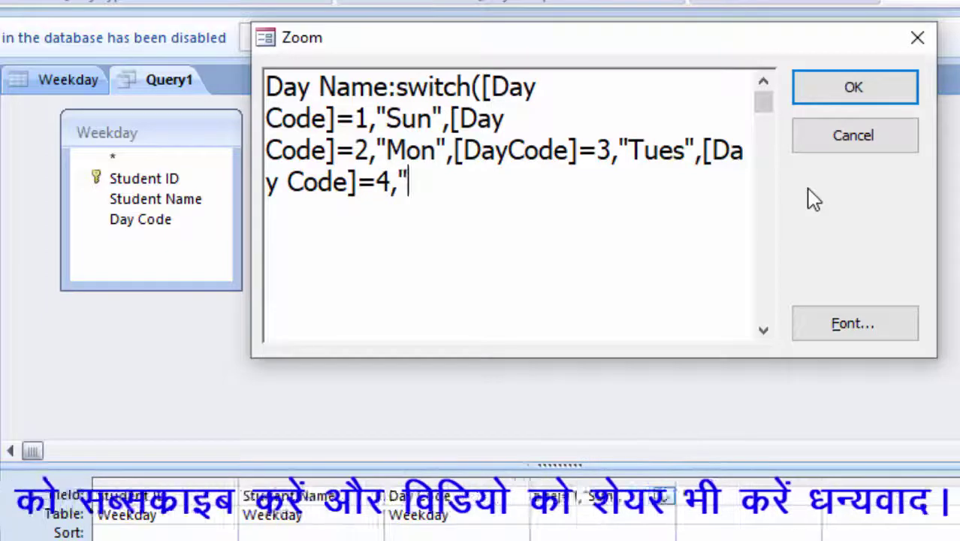
{"action": "type", "text": "W"}
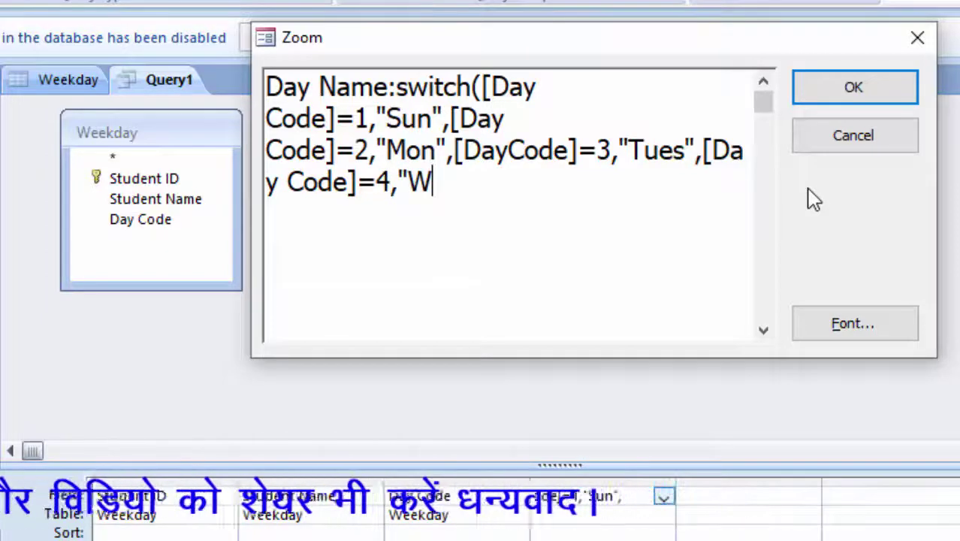
{"action": "type", "text": "ed\","}
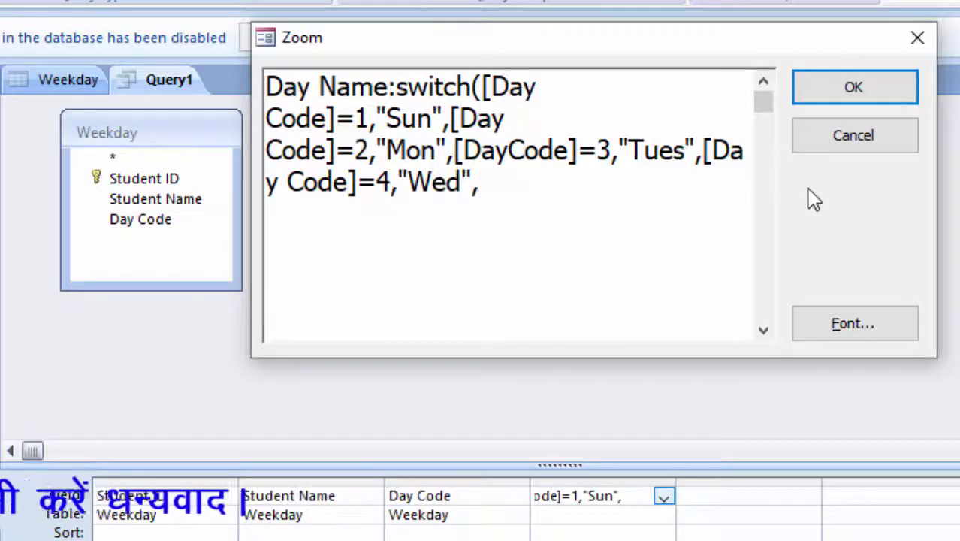
{"action": "type", "text": "[Da"}
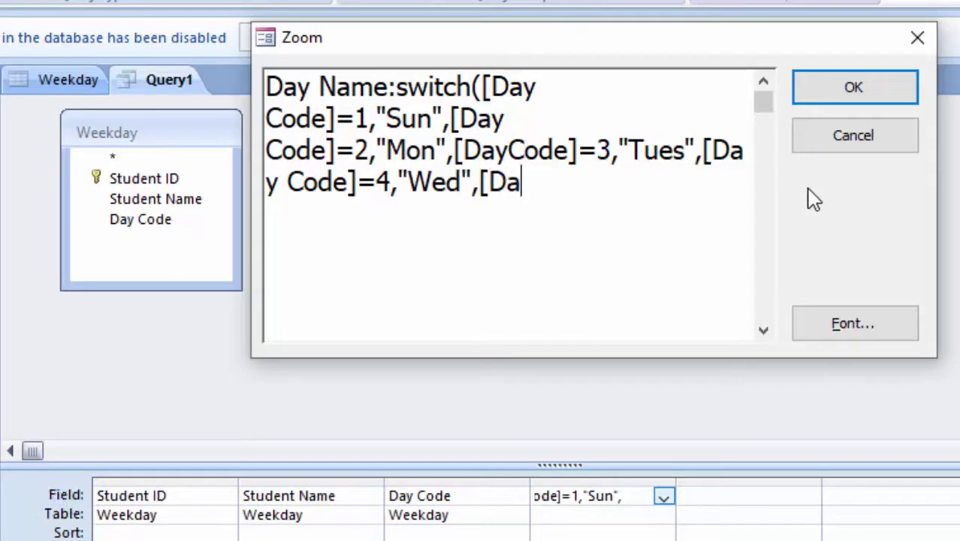
{"action": "type", "text": "yCo"}
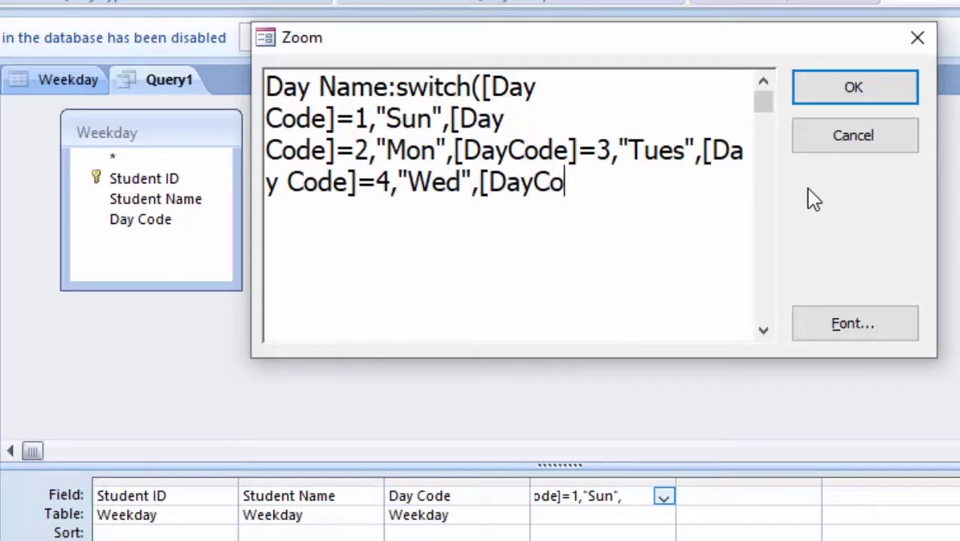
{"action": "type", "text": "de]"}
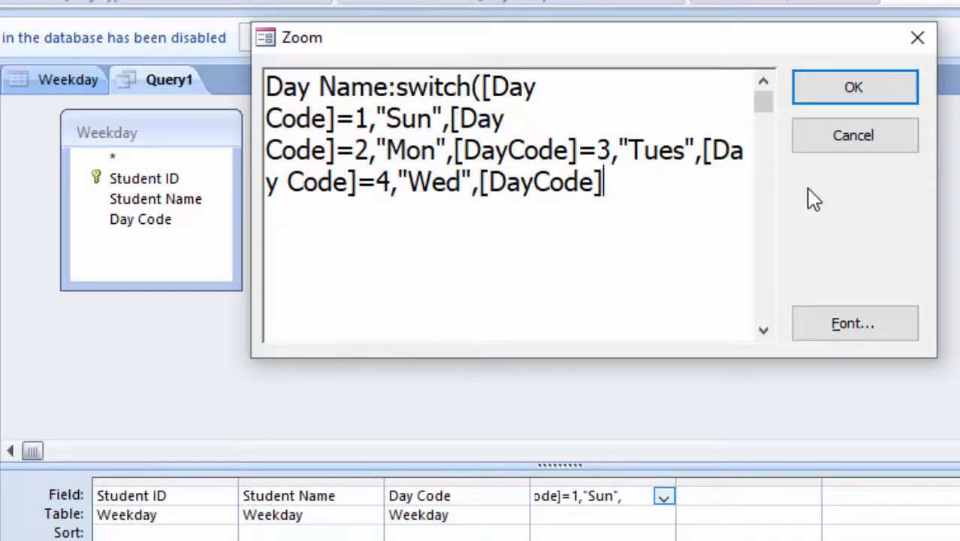
{"action": "type", "text": "="}
{"action": "type", "text": "5,"}
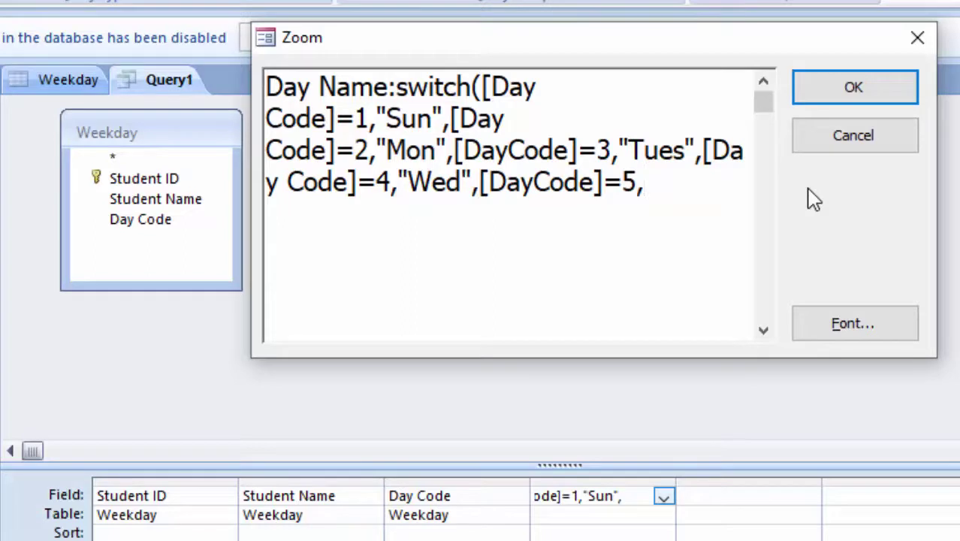
{"action": "type", "text": "\""}
{"action": "type", "text": "Thu"}
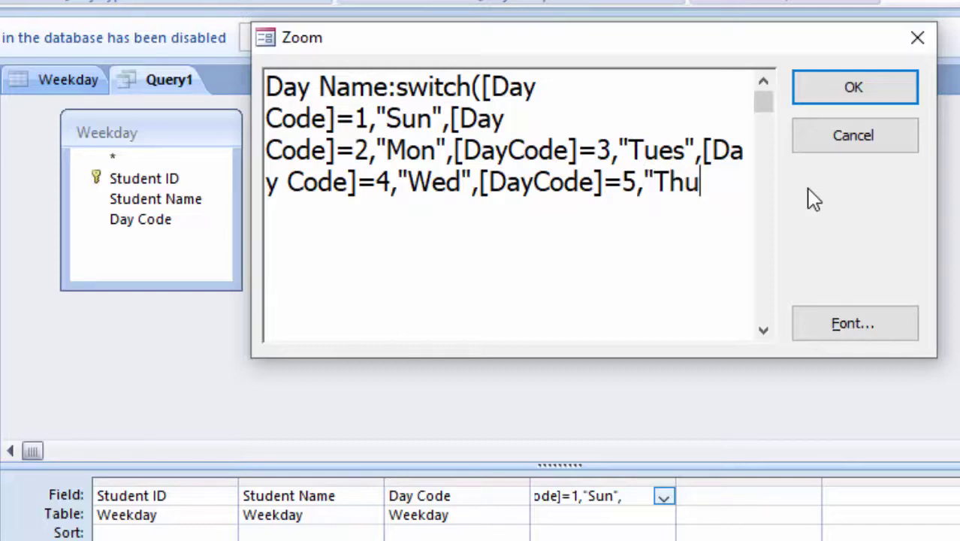
{"action": "type", "text": "r\","}
{"action": "type", "text": "[Day "}
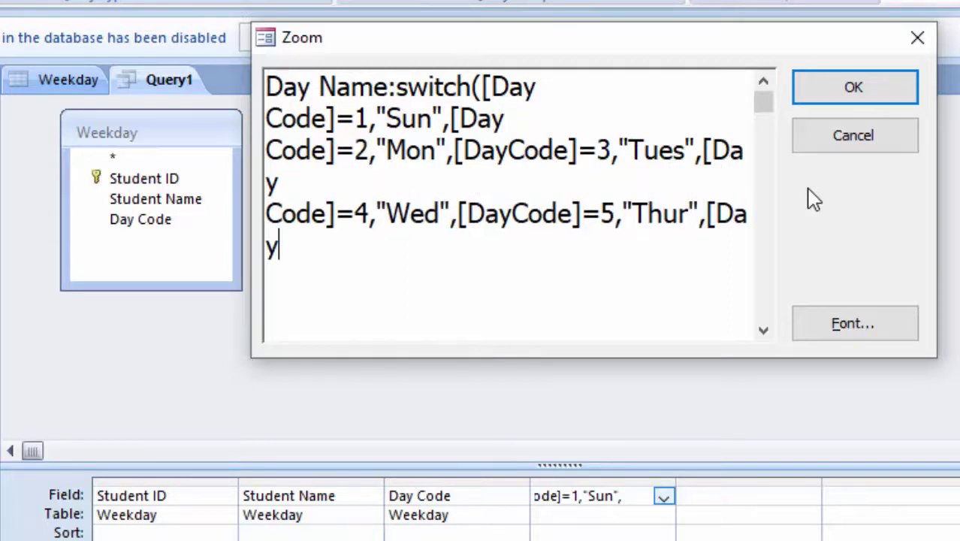
{"action": "type", "text": "Cod"}
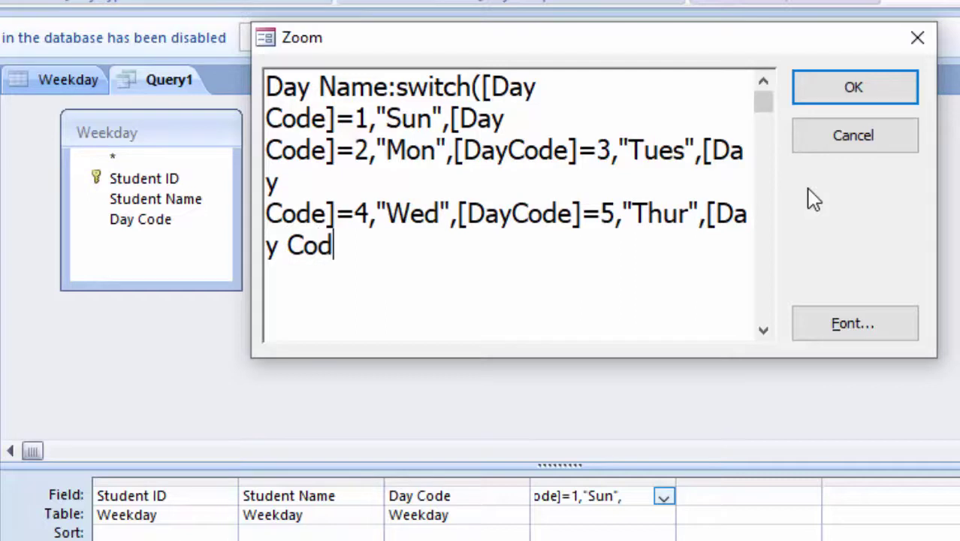
{"action": "type", "text": "e]="}
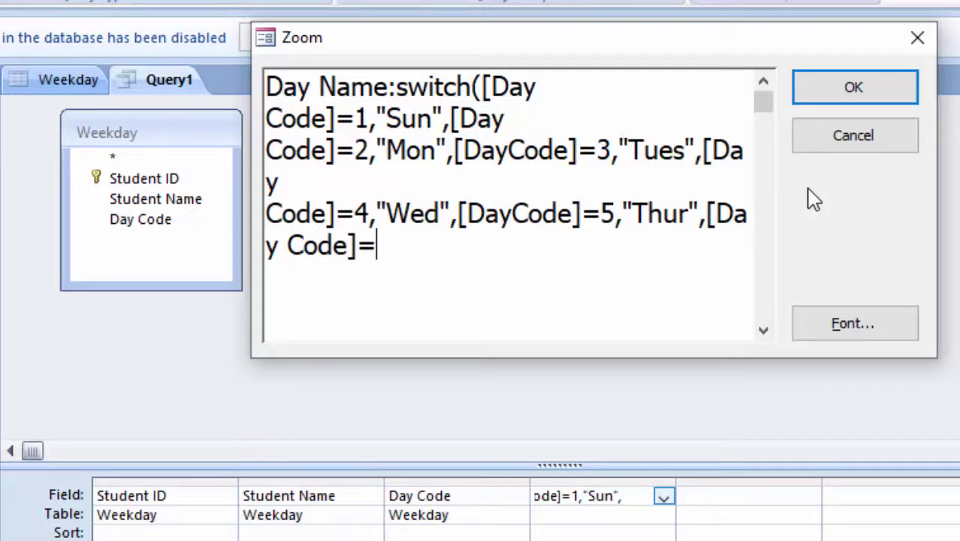
{"action": "type", "text": "6,\""}
{"action": "type", "text": "Fri"}
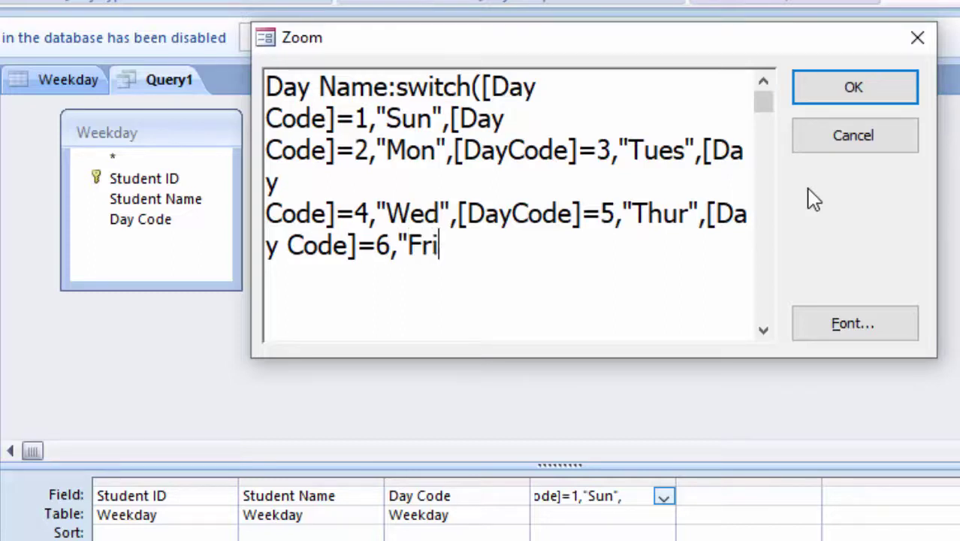
{"action": "type", "text": "da"}
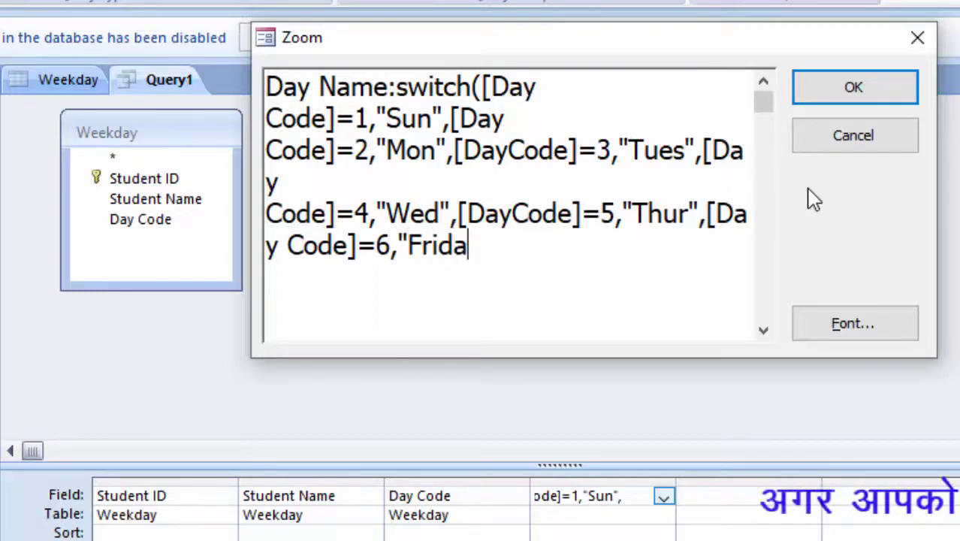
{"action": "type", "text": "y"}
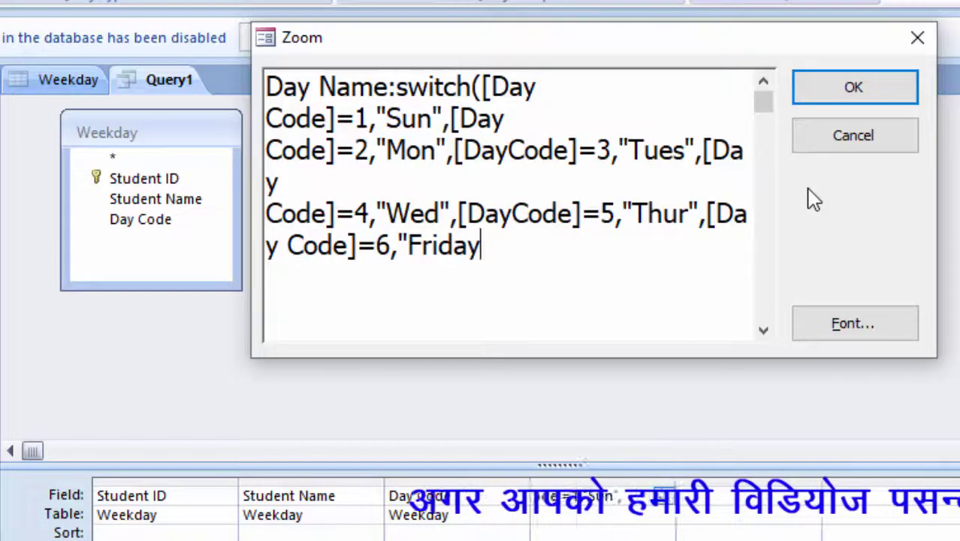
{"action": "type", "text": "\","}
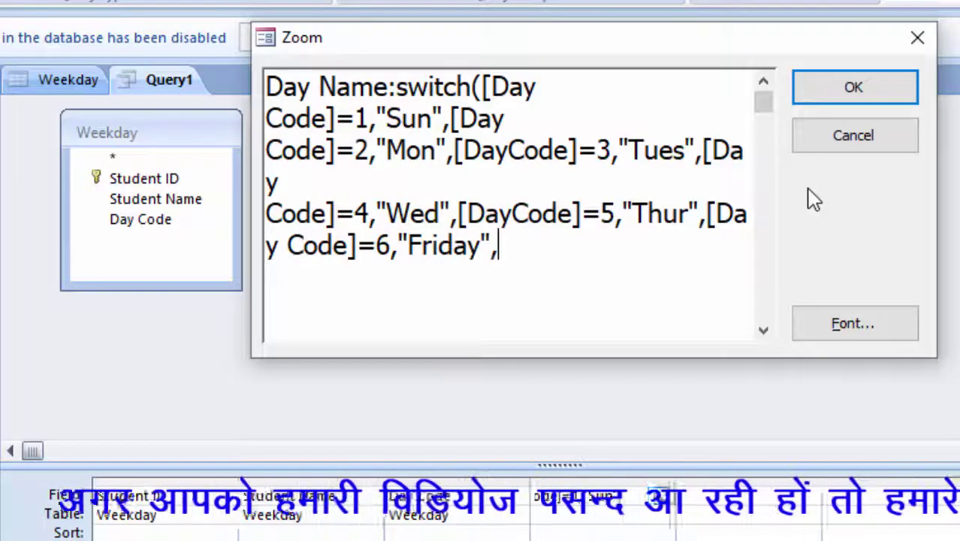
{"action": "type", "text": "[D"}
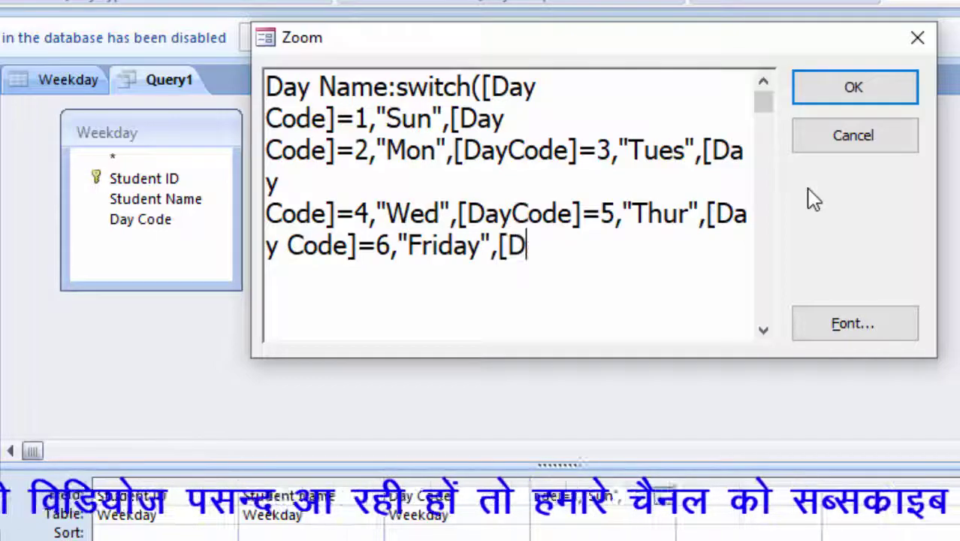
{"action": "type", "text": "ay C"}
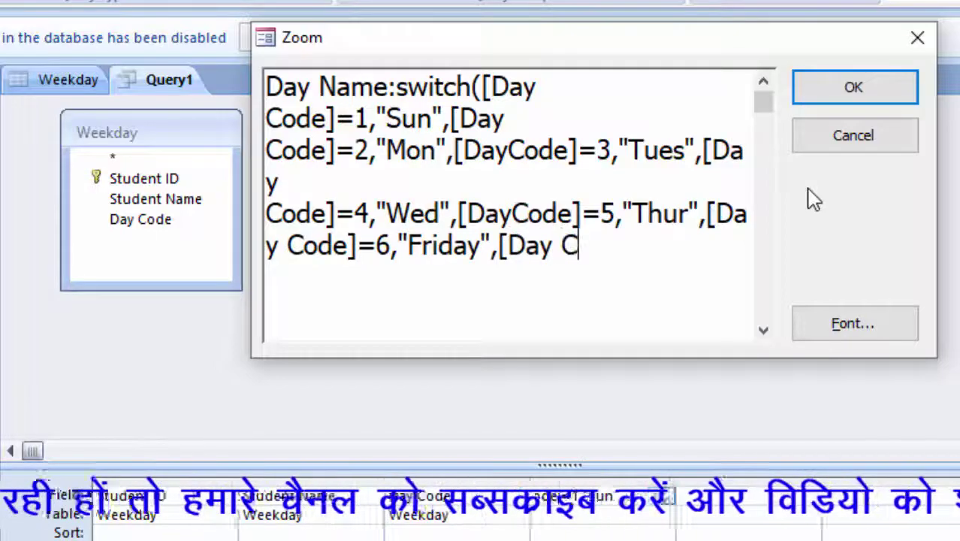
{"action": "type", "text": "ode"}
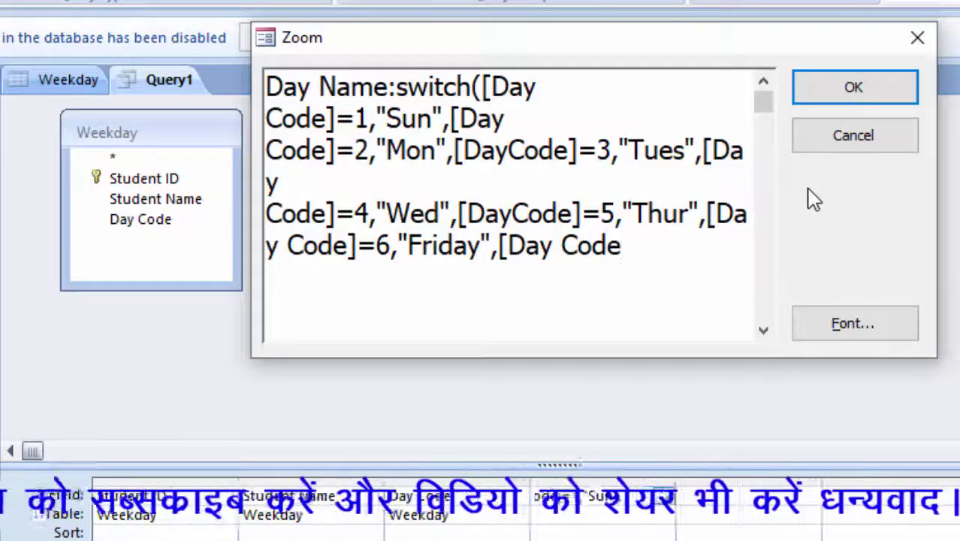
{"action": "type", "text": "]"}
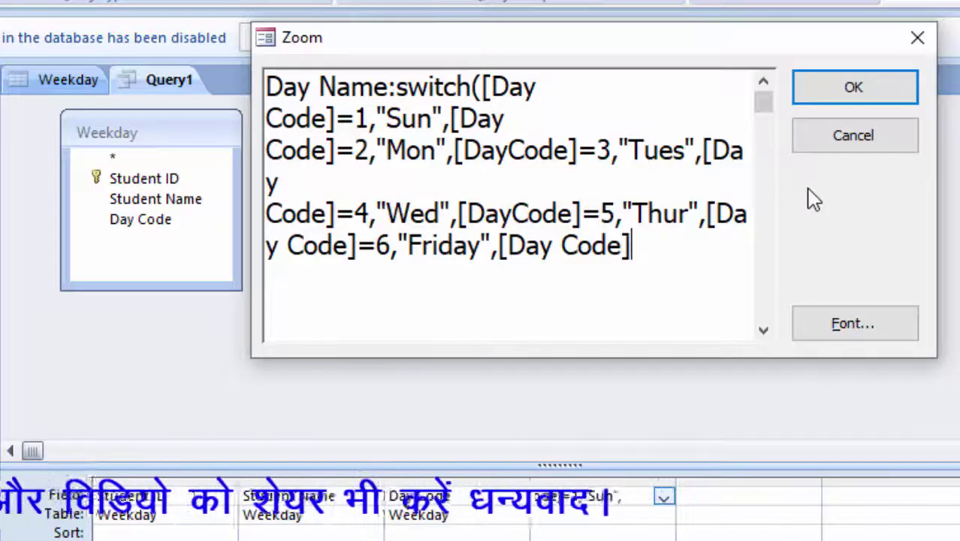
{"action": "type", "text": "="}
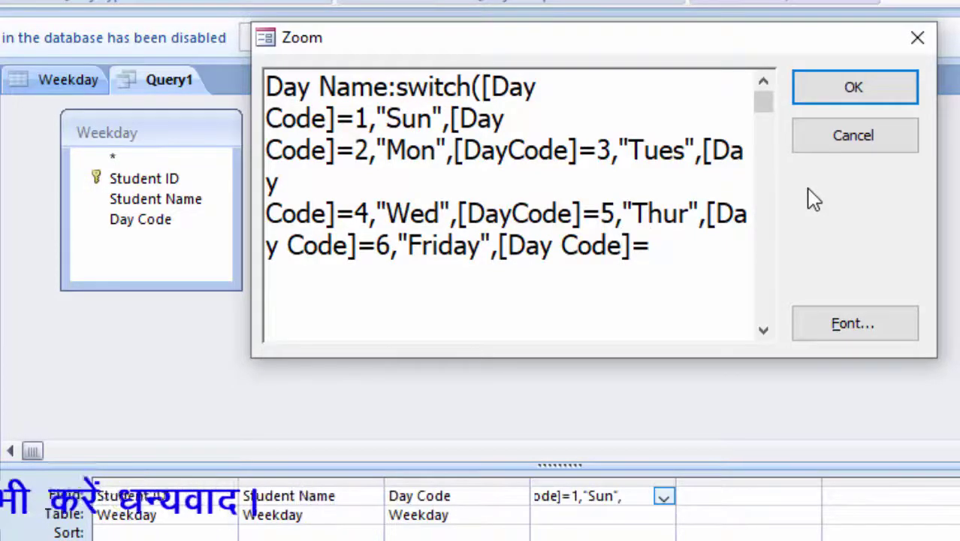
{"action": "type", "text": "\""}
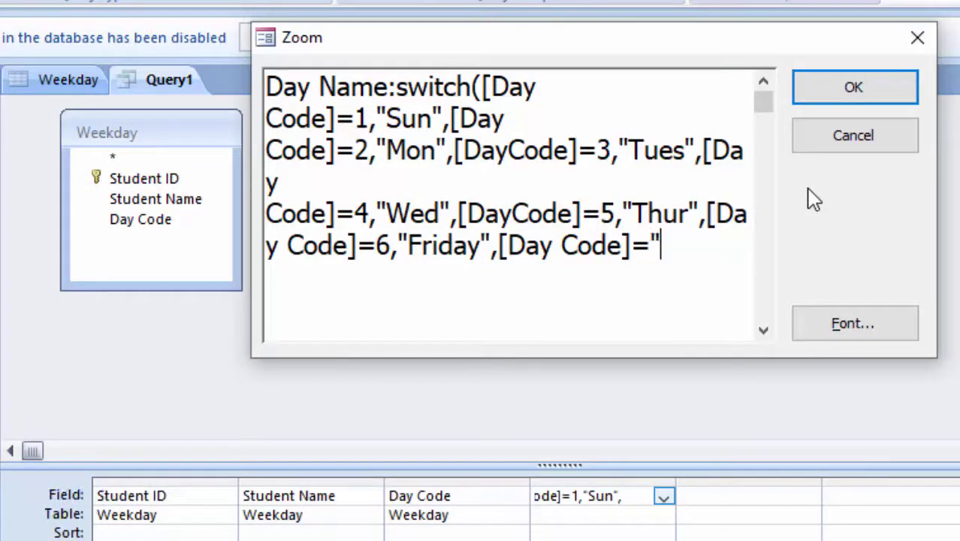
{"action": "type", "text": "Sat"}
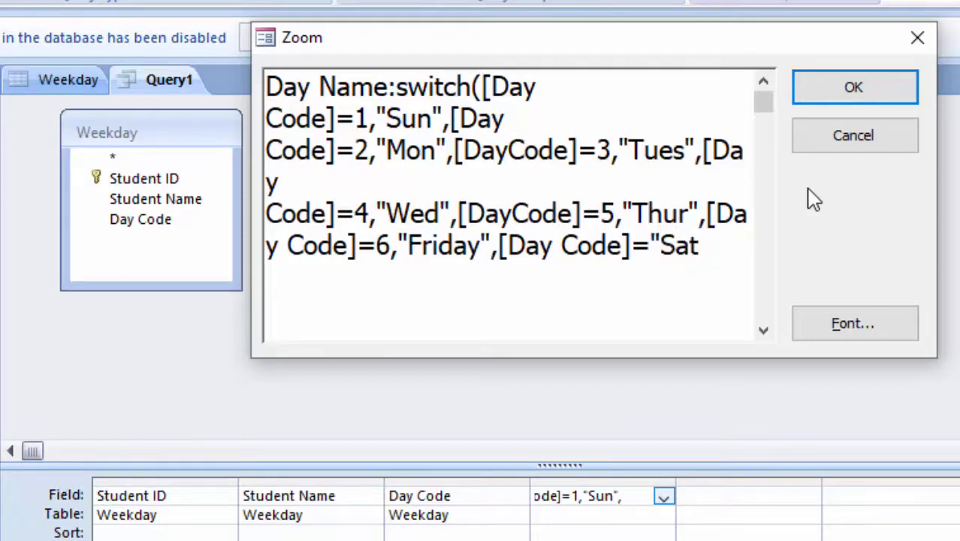
{"action": "type", "text": "\")"}
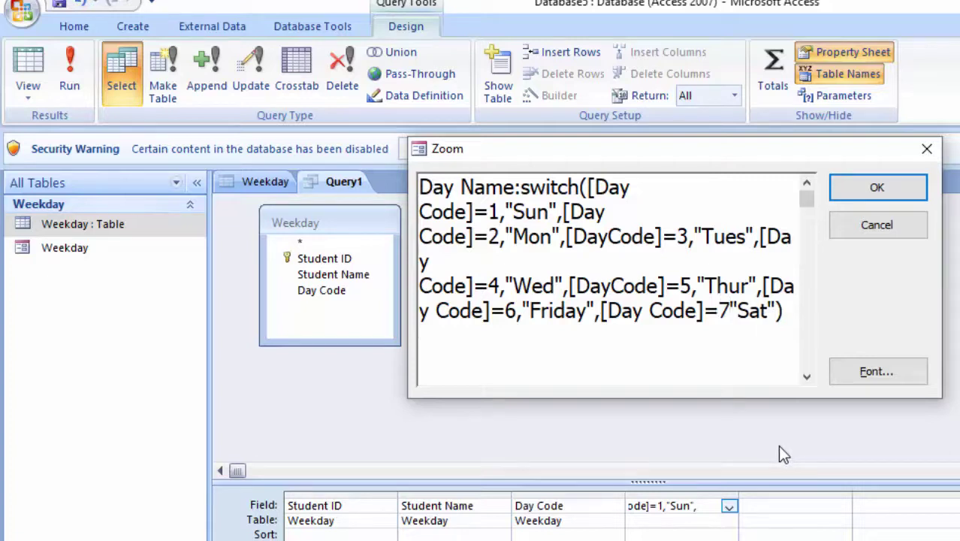
Finish the expression, run the query, and cancel the unexpected DayCode parameter prompt.
{"action": "type", "text": ","}
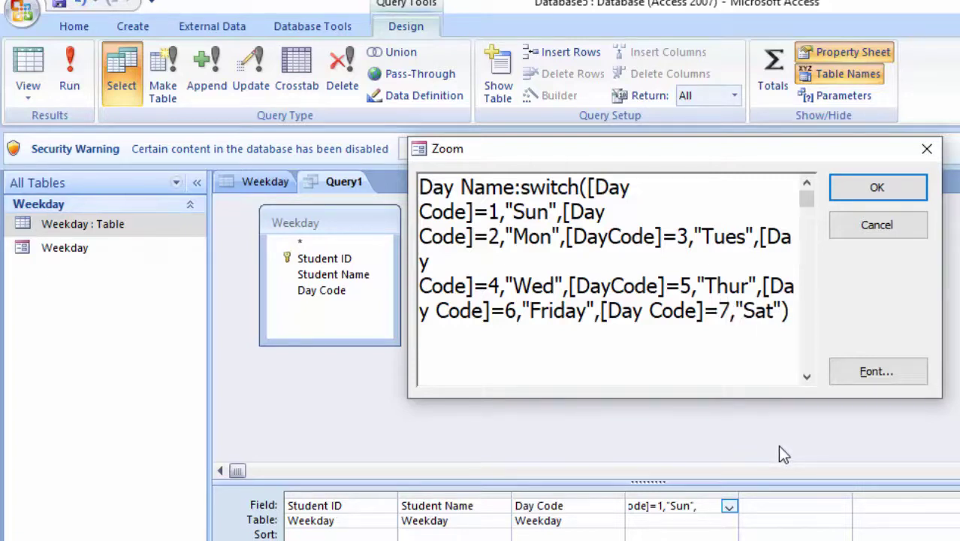
{"action": "left_click", "coordinate": [853, 190]}
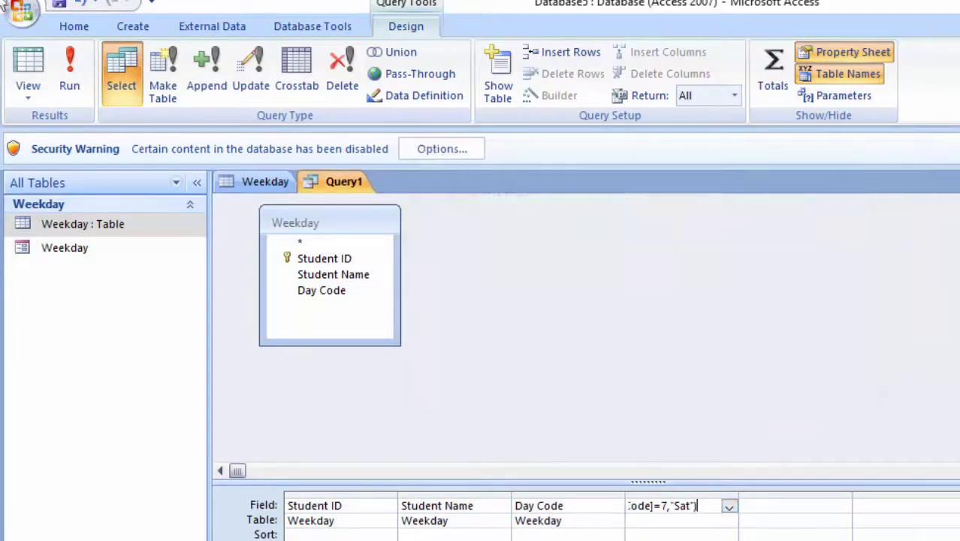
{"action": "left_click", "coordinate": [62, 64]}
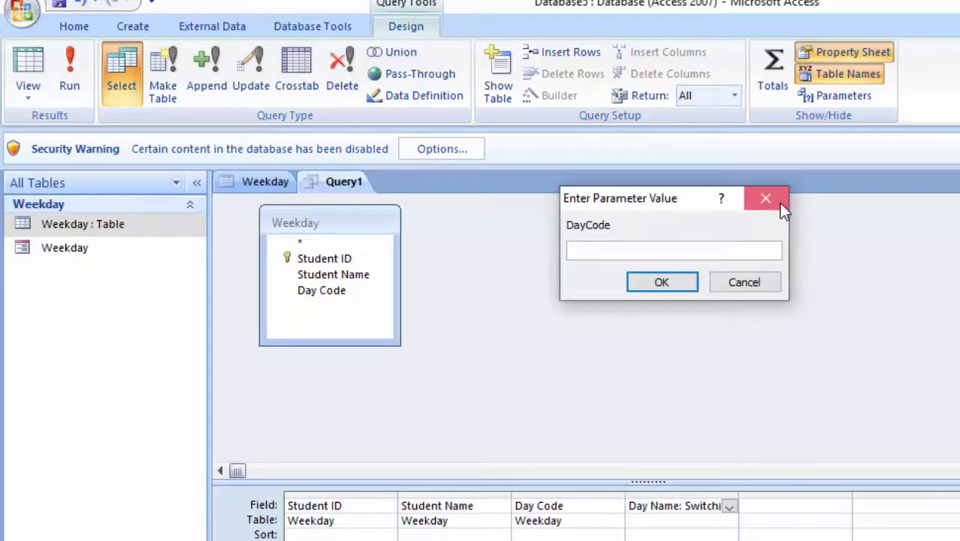
{"action": "left_click", "coordinate": [780, 203]}
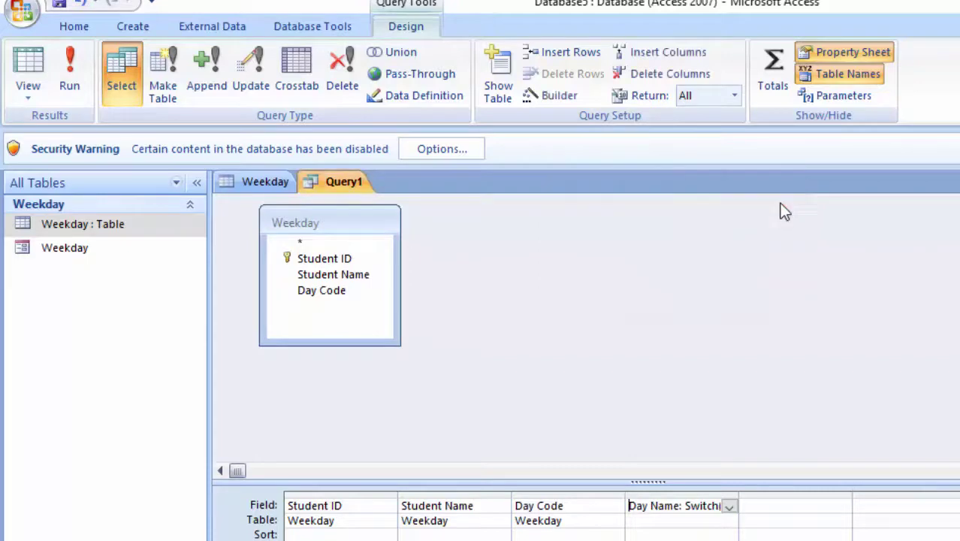
Correct the stray [DayCode] reference to [Day Code] in the Zoom editor and confirm.
{"action": "right_click", "coordinate": [696, 512]}
{"action": "key", "text": "shift+F2"}
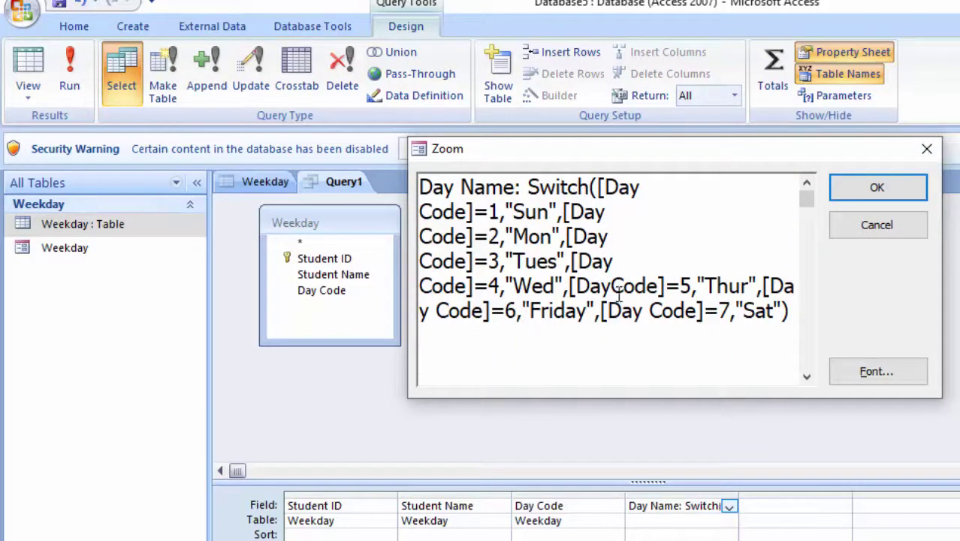
{"action": "left_click", "coordinate": [611, 287]}
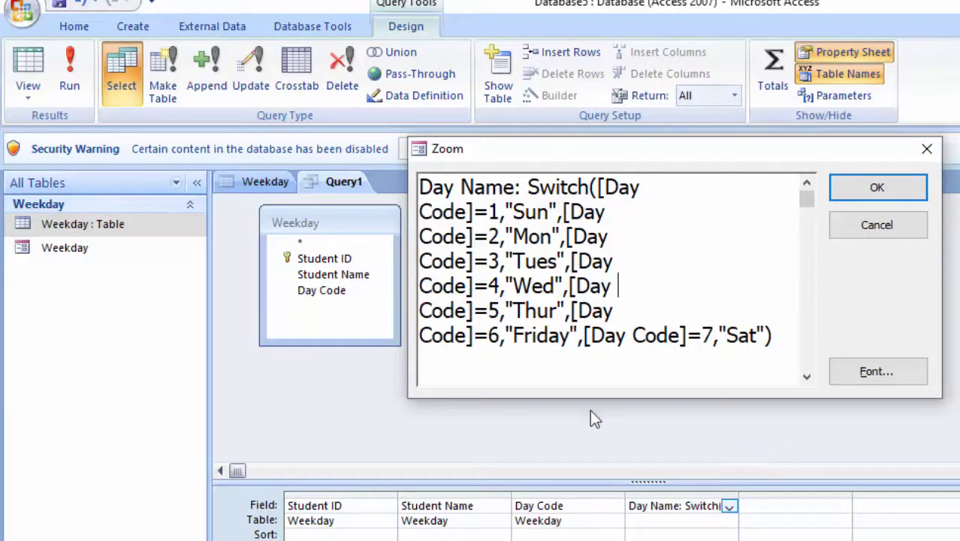
{"action": "left_click", "coordinate": [882, 188]}
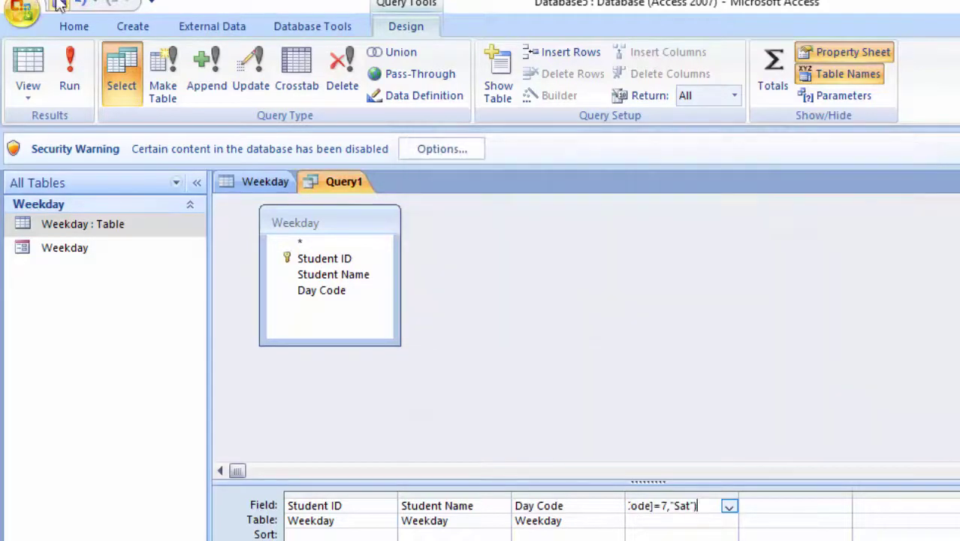
Run the query and add a new student record with Day Code 6, which shows Friday.
{"action": "left_click", "coordinate": [73, 45]}
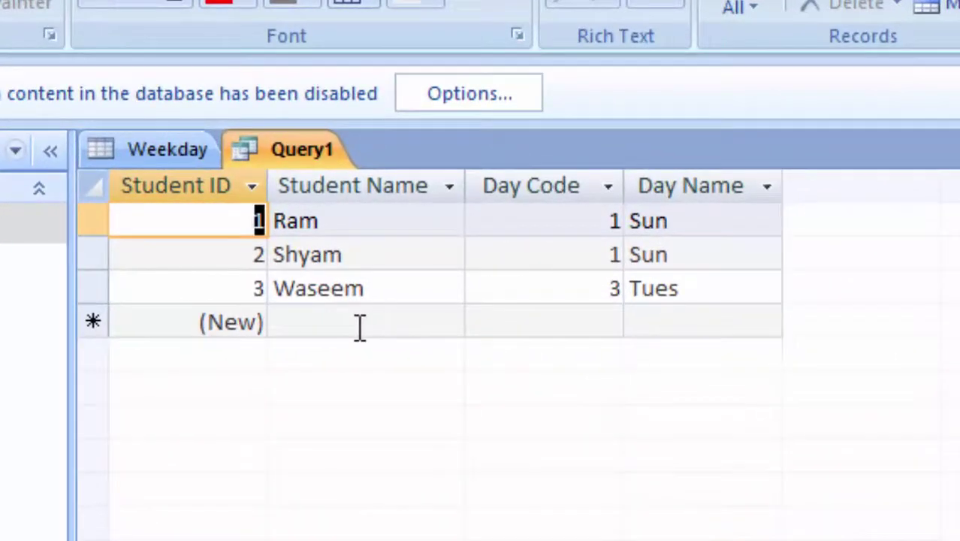
{"action": "left_click", "coordinate": [360, 327]}
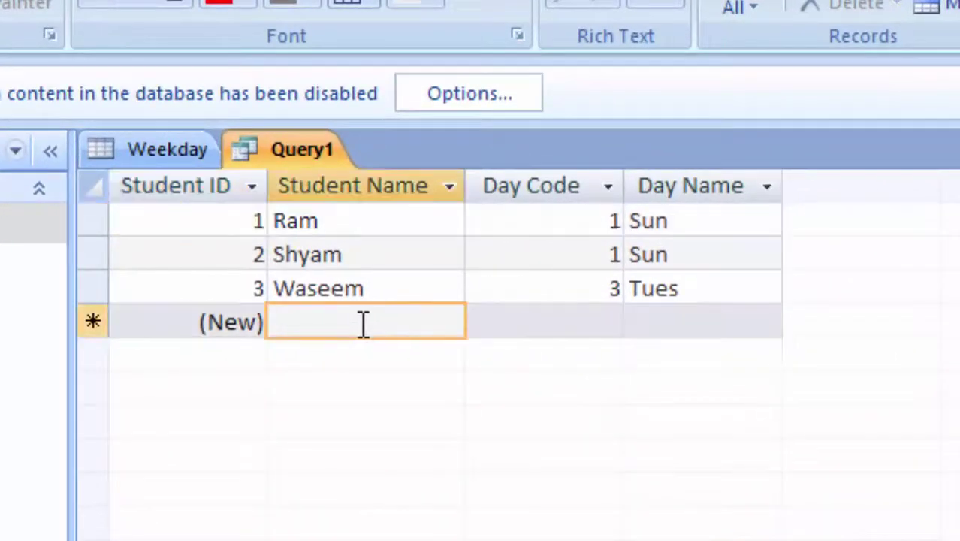
{"action": "type", "text": "Dur"}
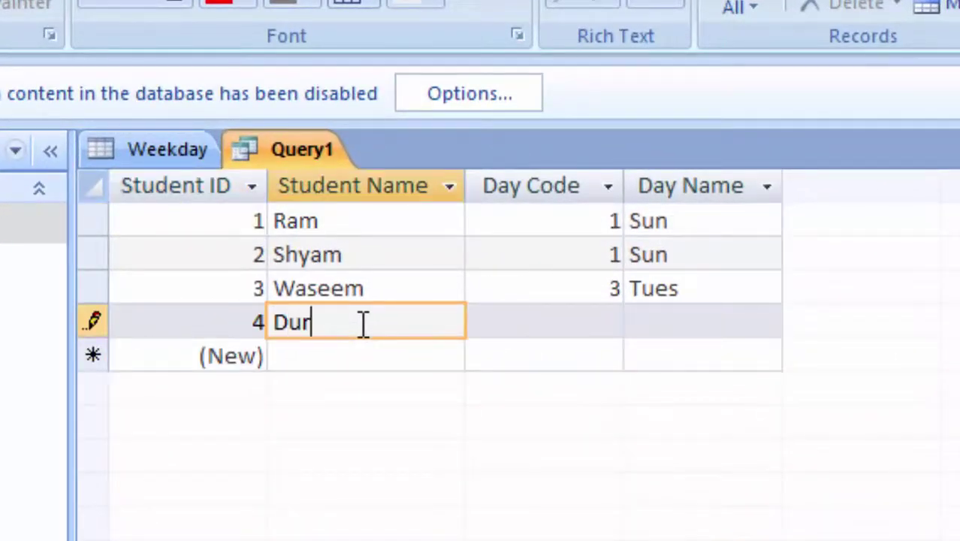
{"action": "type", "text": "gesh"}
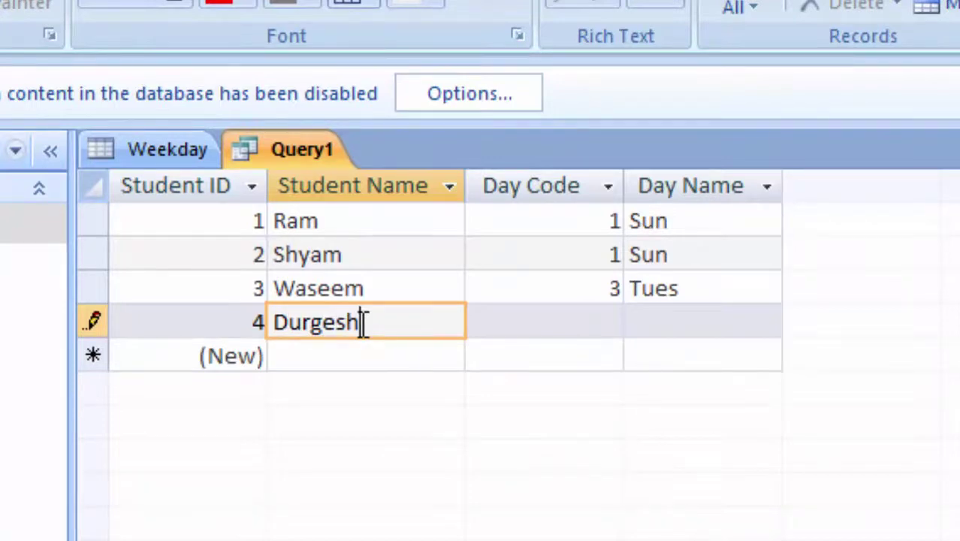
{"action": "key", "text": "Tab"}
{"action": "type", "text": "6"}
{"action": "key", "text": "Tab"}
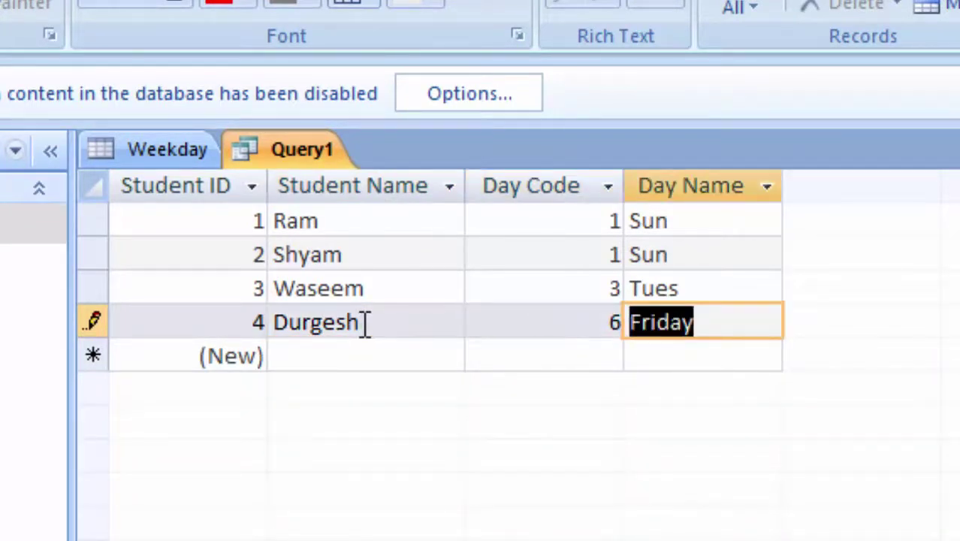
Add a second new student record with Day Code 4, which shows Wed.
{"action": "left_click", "coordinate": [365, 353]}
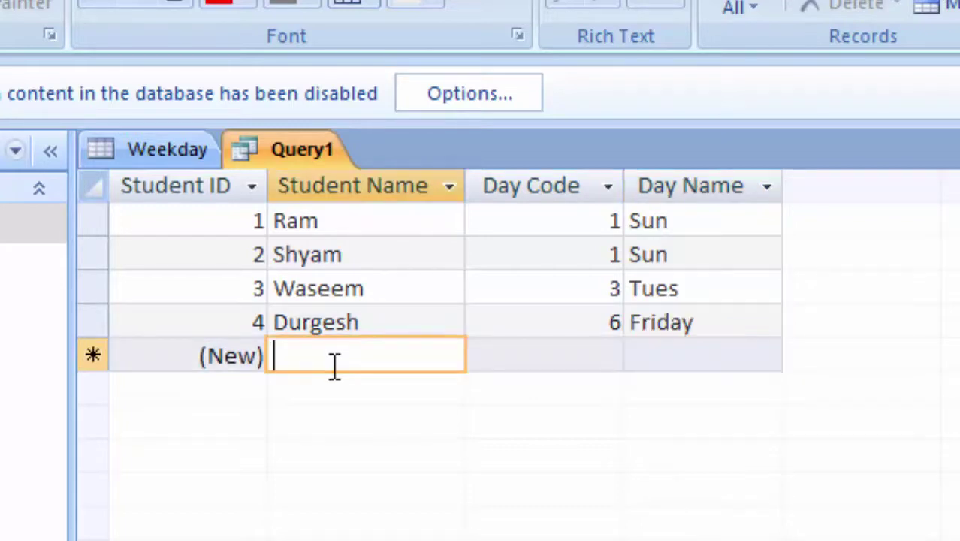
{"action": "type", "text": "Suraj"}
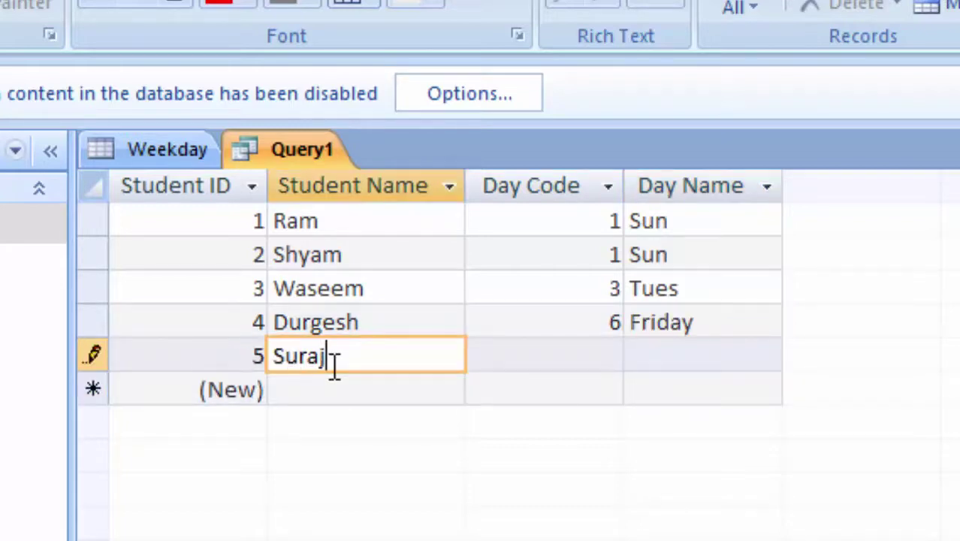
{"action": "key", "text": "Tab"}
{"action": "type", "text": "4"}
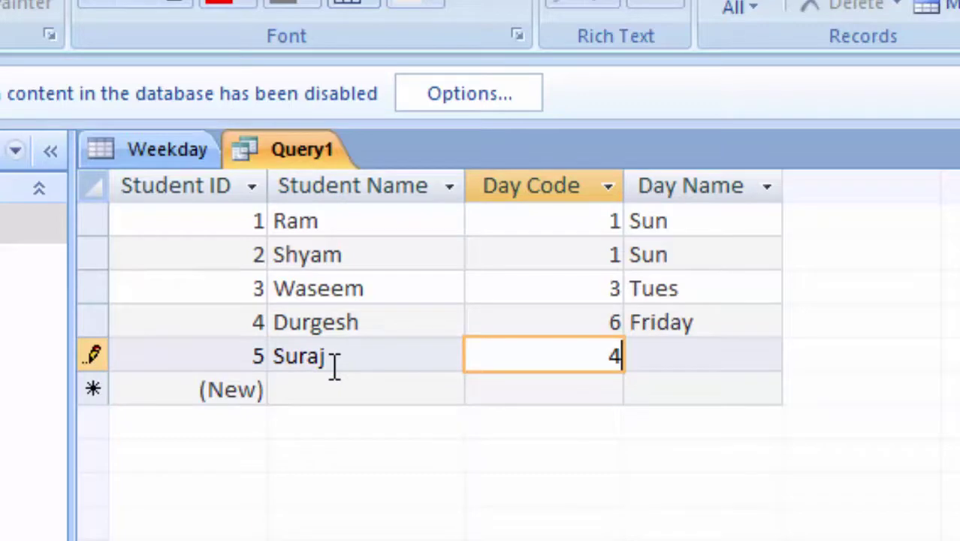
{"action": "key", "text": "Tab"}
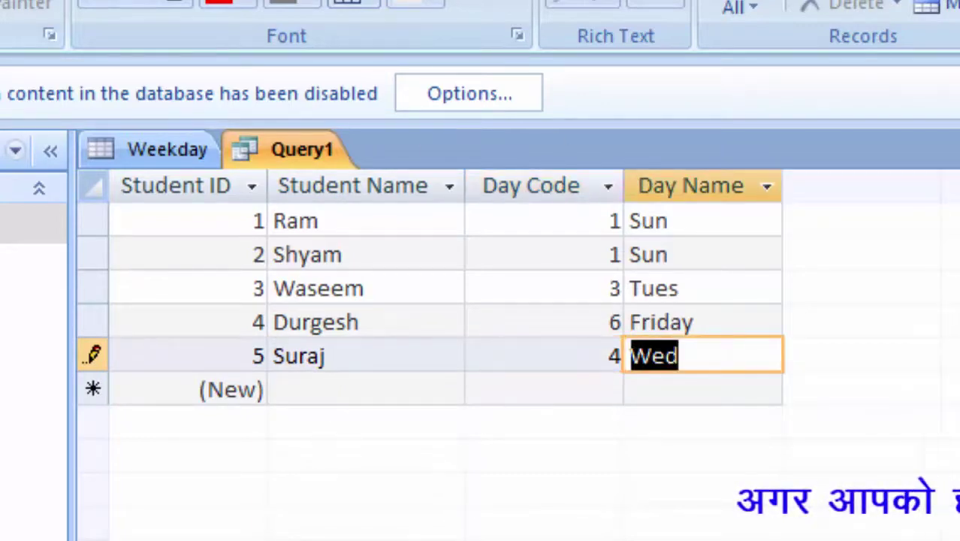
{"action": "key", "text": "ctrl+s"}
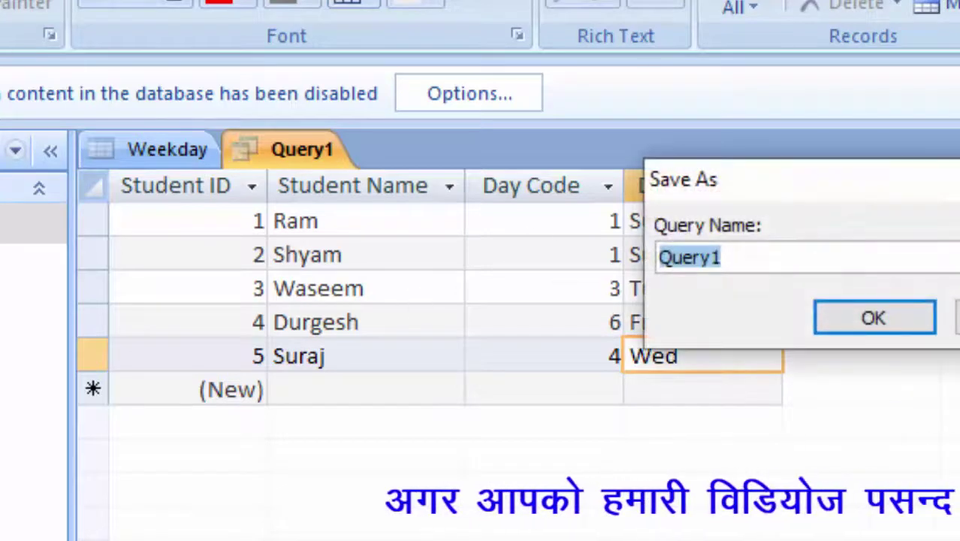
Replace the default name Query1 with DayQ and save the query.
{"action": "key", "text": "BackSpace"}
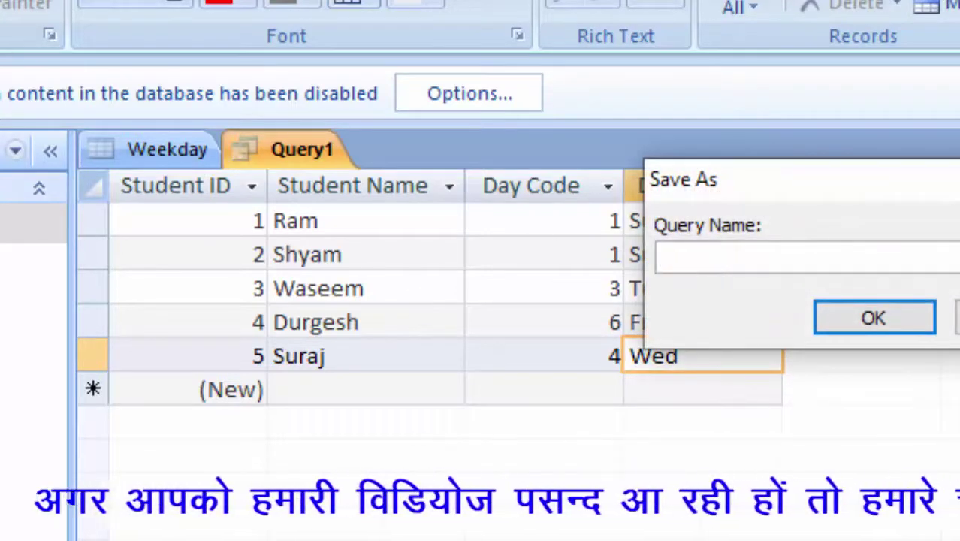
{"action": "type", "text": "Day"}
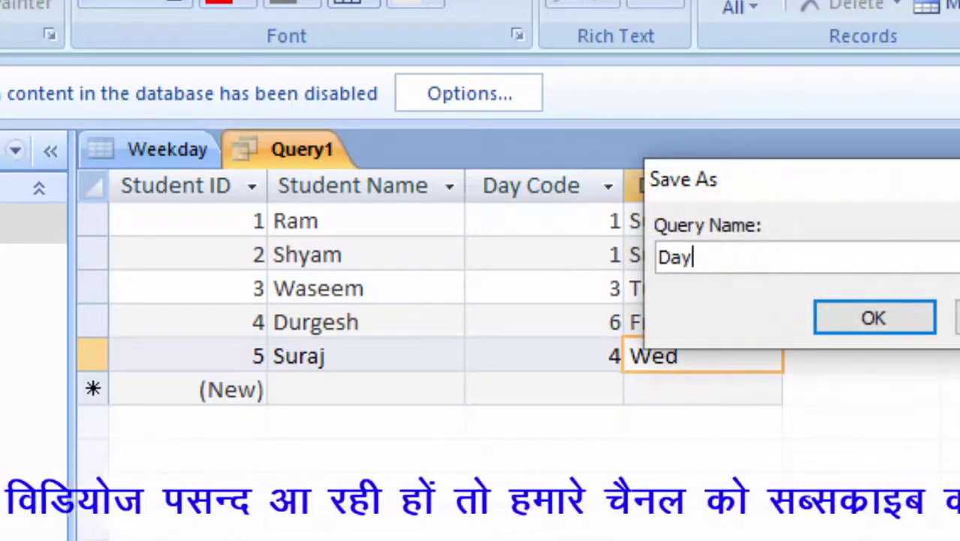
{"action": "type", "text": "Q"}
{"action": "key", "text": "Return"}
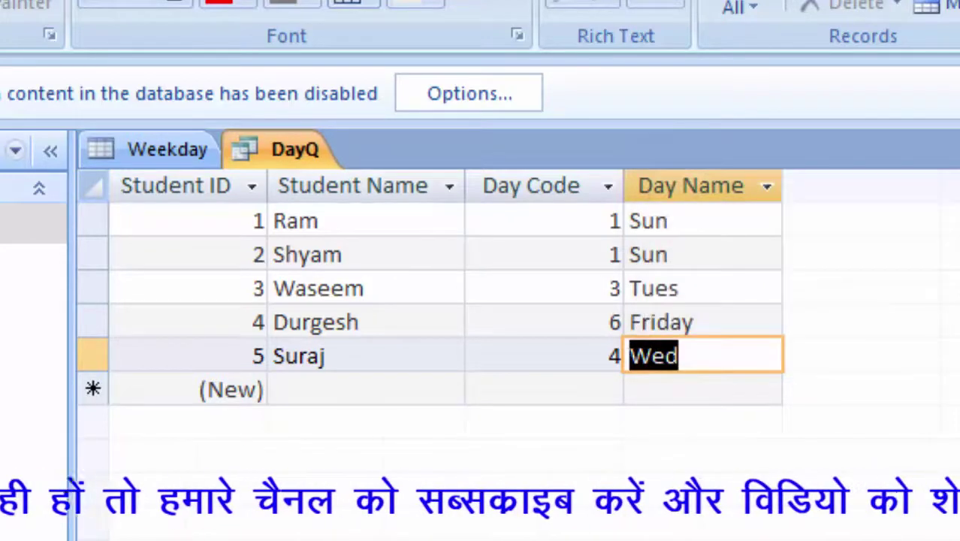